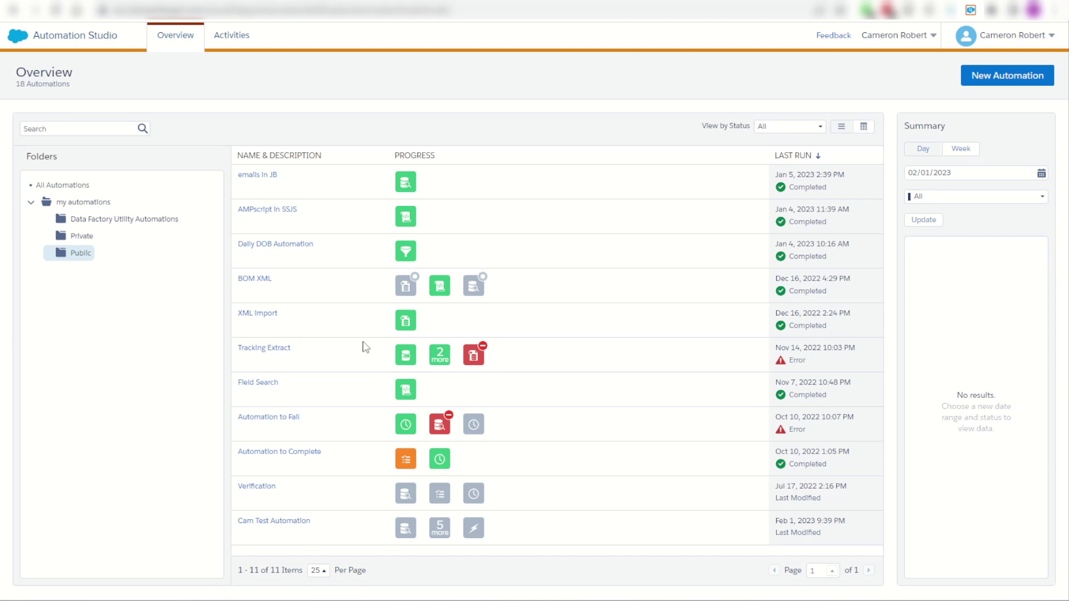
# Open Cam Test Automation from the Public folder and display its workflow.
pyautogui.moveTo(255, 525)
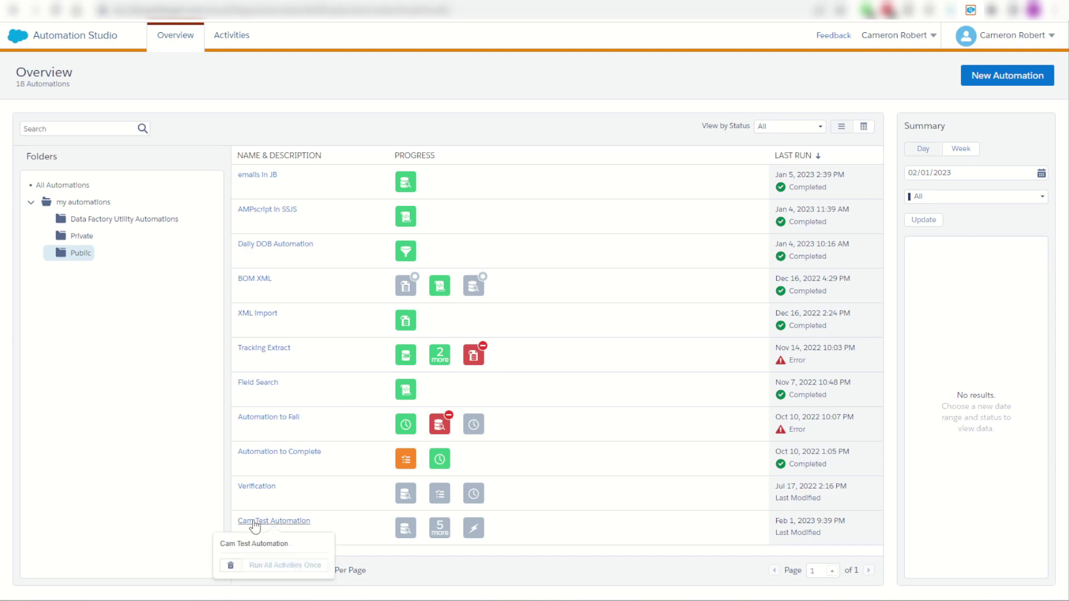
pyautogui.click(289, 522)
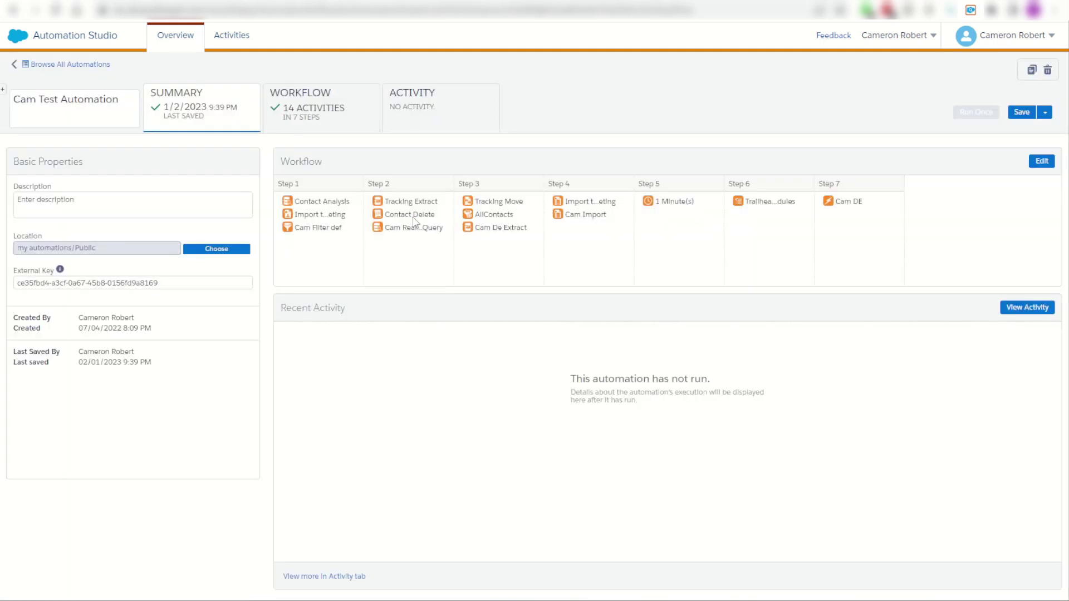
pyautogui.click(321, 115)
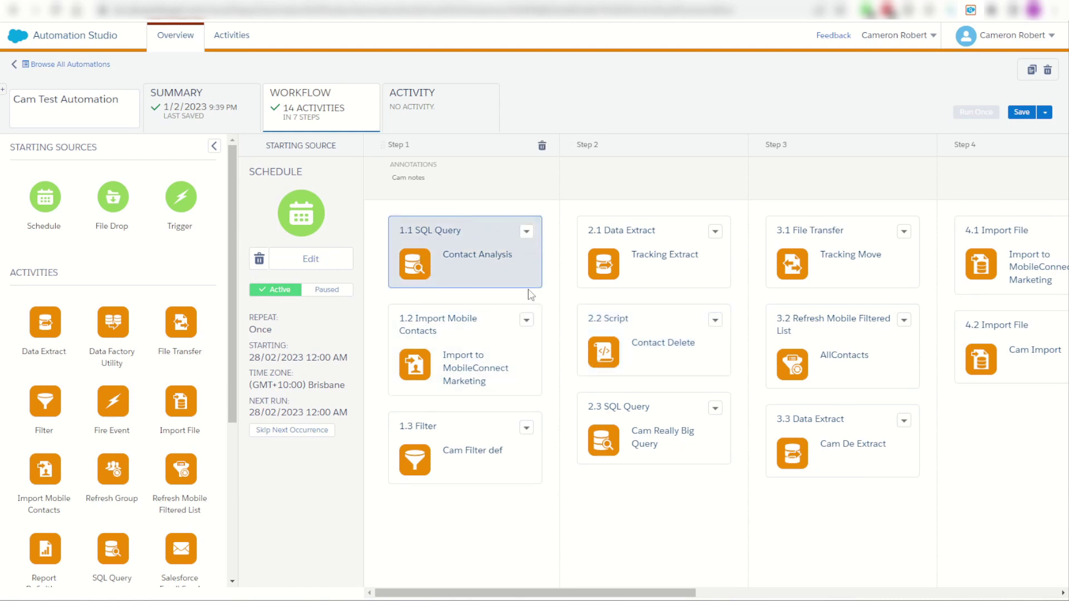
pyautogui.click(527, 232)
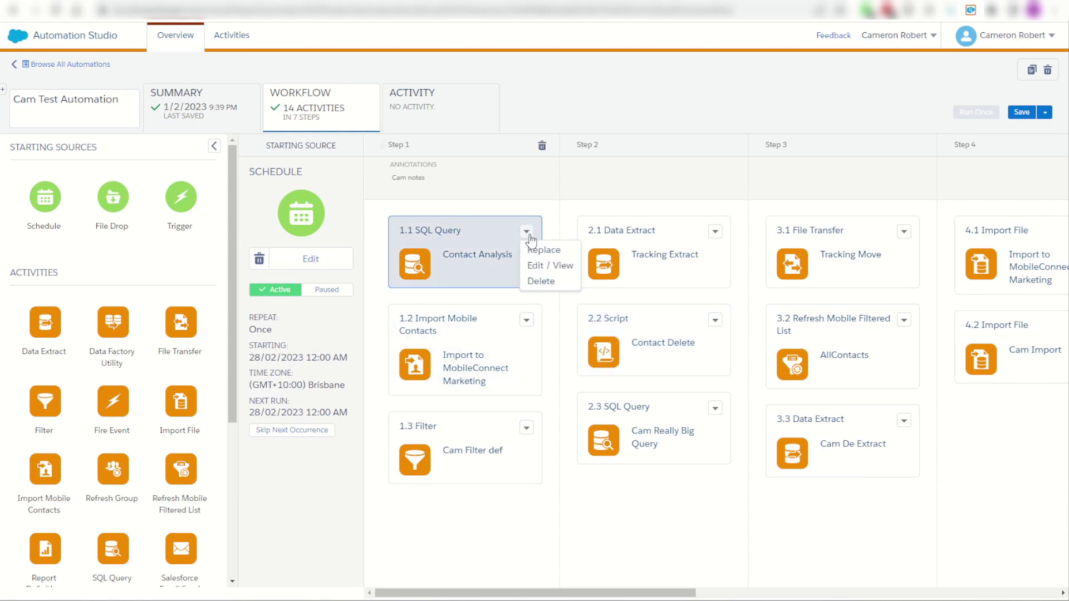
pyautogui.click(553, 265)
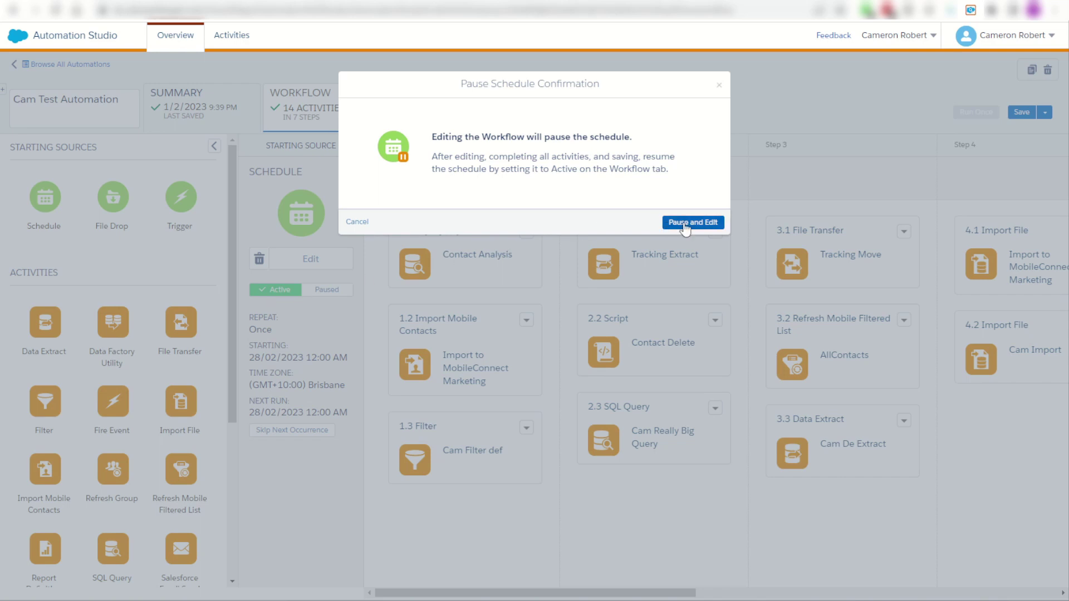
pyautogui.click(355, 223)
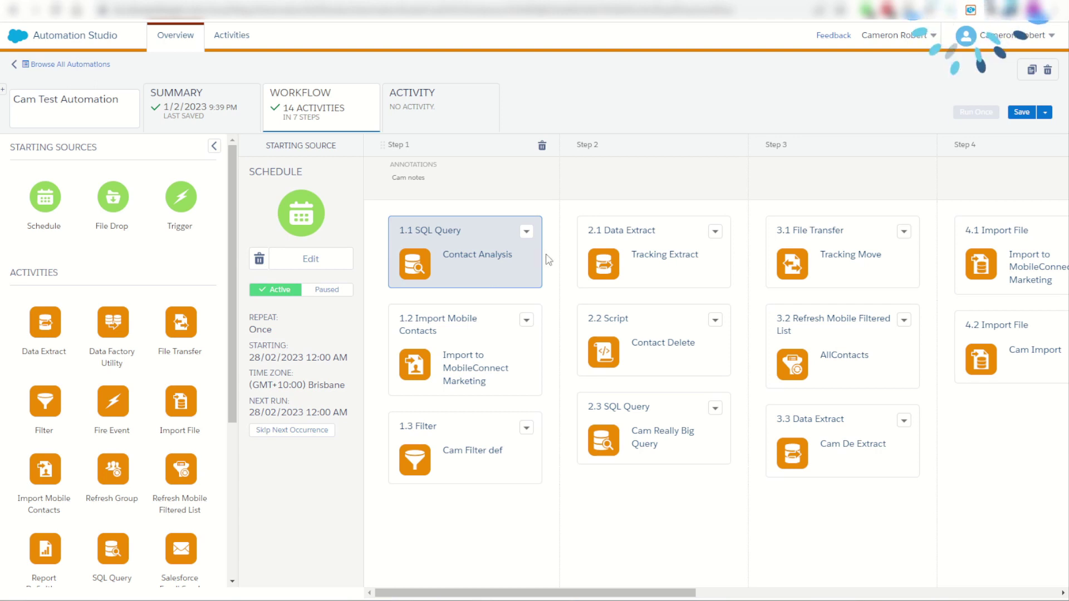
# Inspect Cam Test Automation in SFMC Companion and examine the query text of its Contact Analysis activity.
pyautogui.click(970, 10)
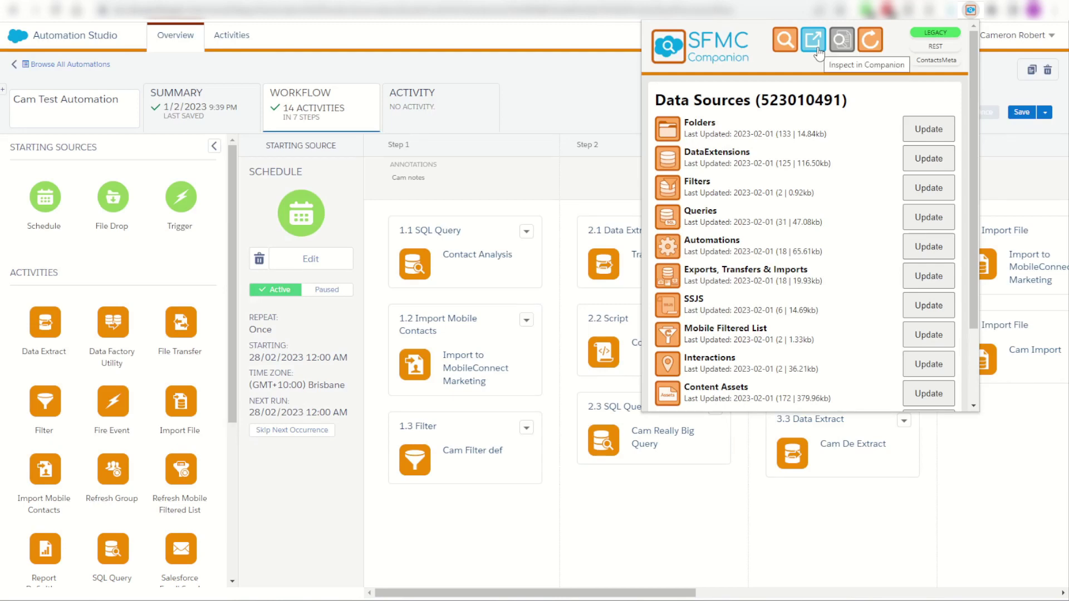
pyautogui.click(816, 50)
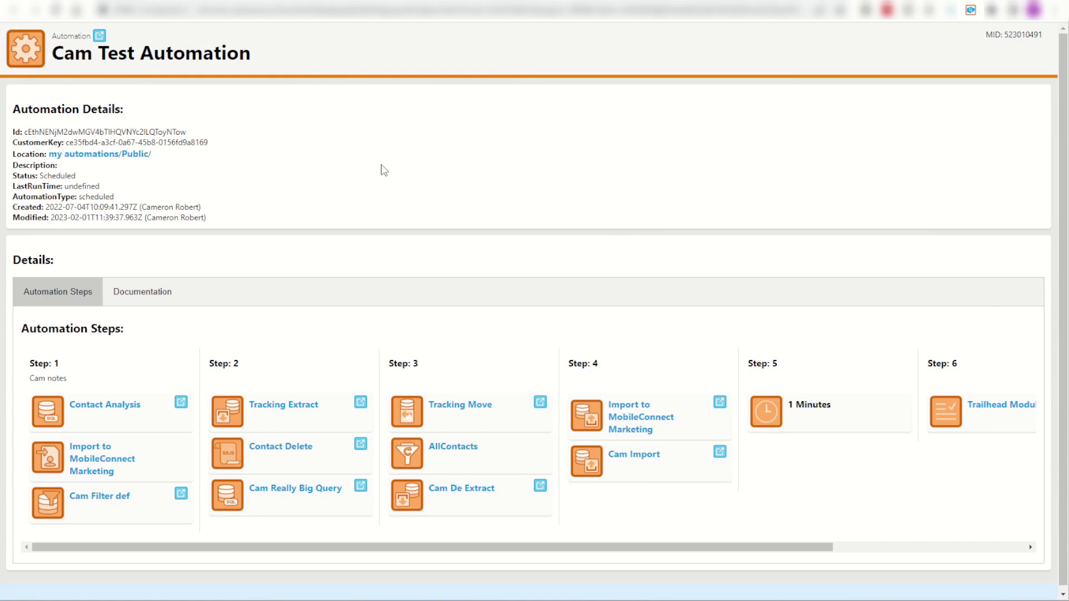
pyautogui.click(118, 407)
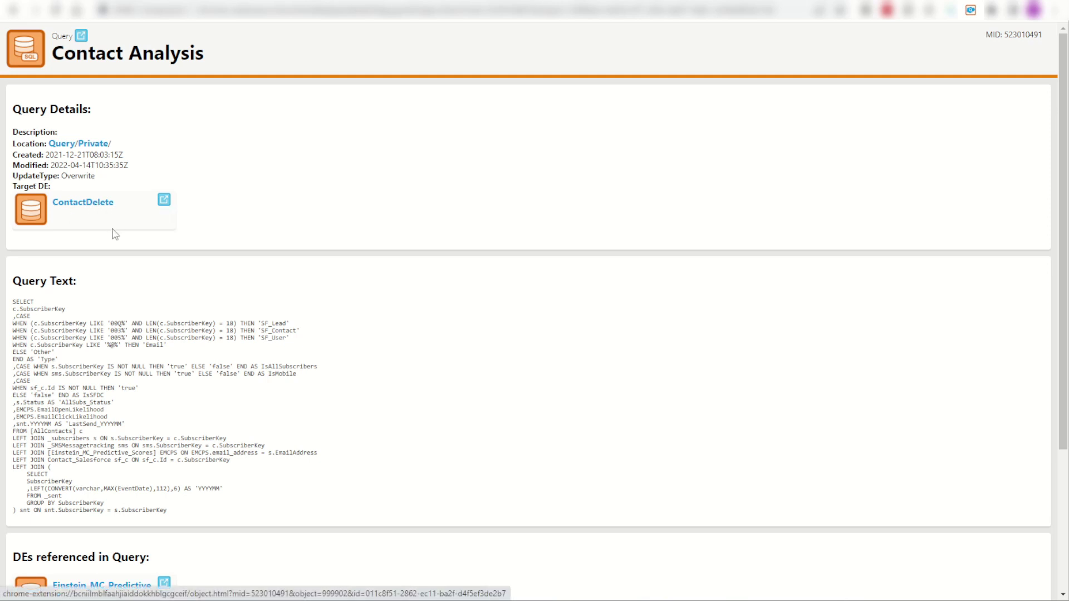
pyautogui.moveTo(14, 301); pyautogui.dragTo(184, 504)
pyautogui.click(196, 382)
# Open the query's target data extension, ContactDelete, and review its field table.
pyautogui.click(71, 207)
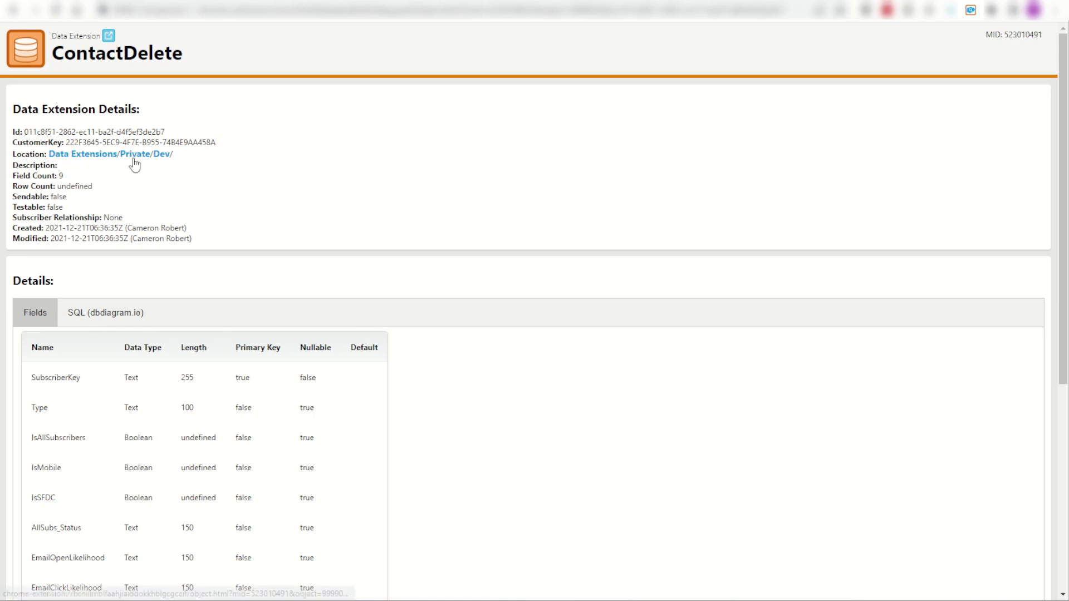
pyautogui.scroll(-5, 60, 358)
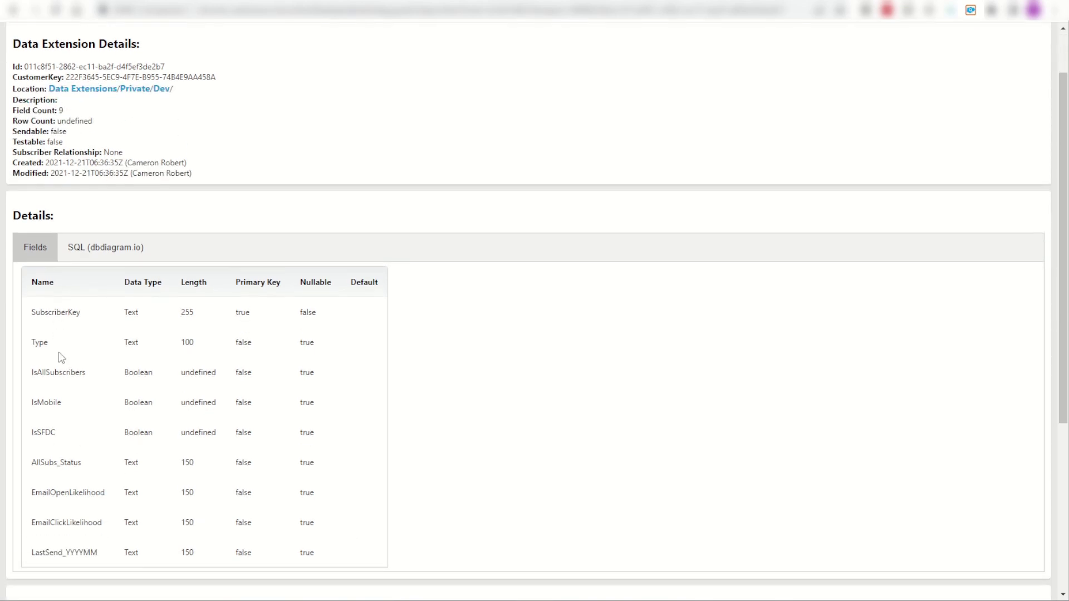
pyautogui.scroll(2, 106, 356)
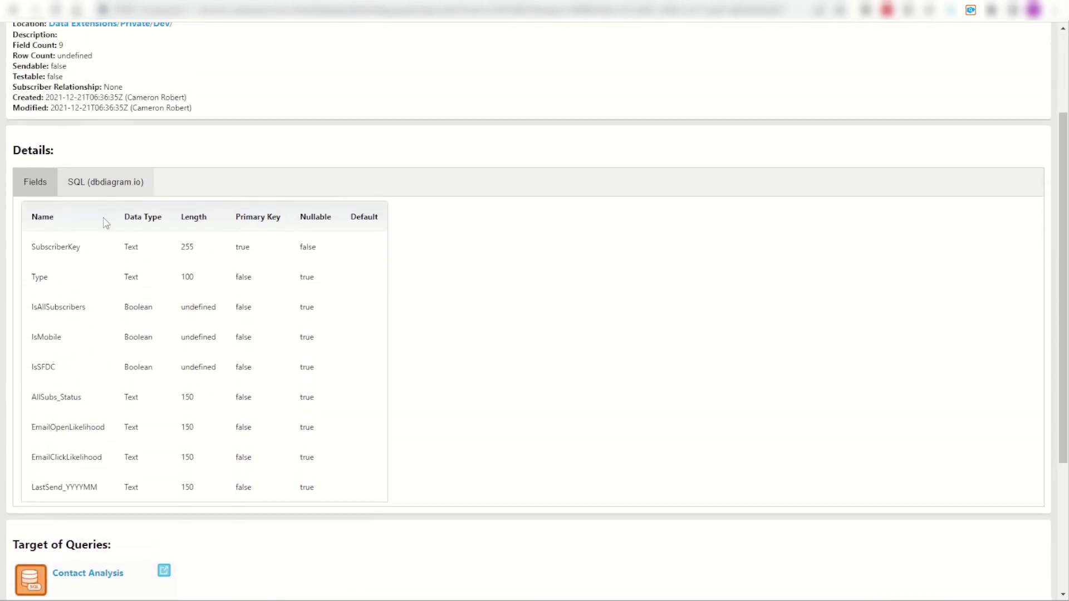
pyautogui.moveTo(29, 216); pyautogui.dragTo(336, 480)
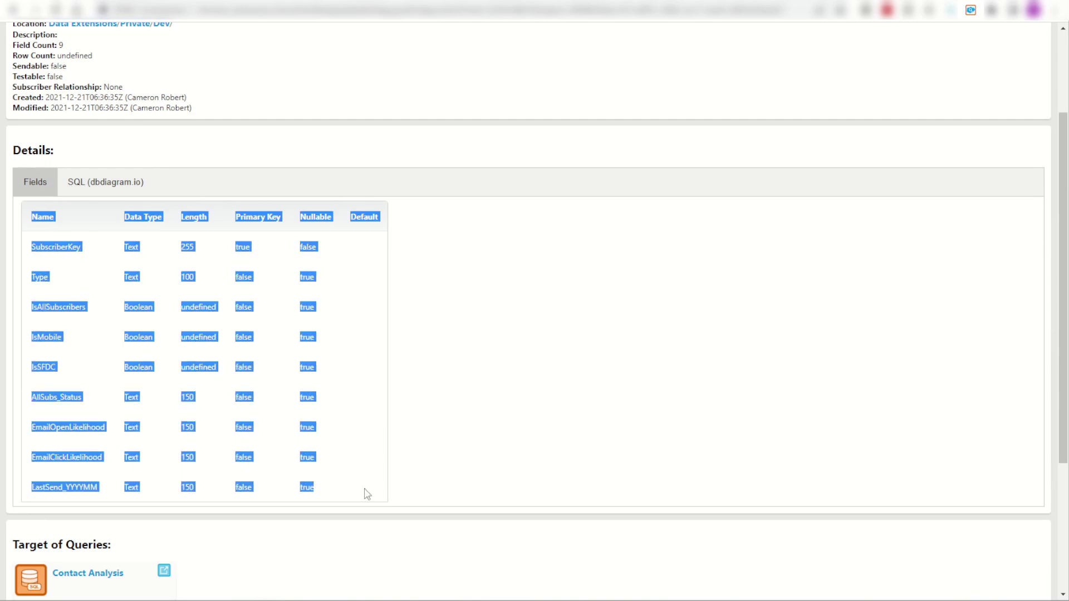
pyautogui.click(450, 438)
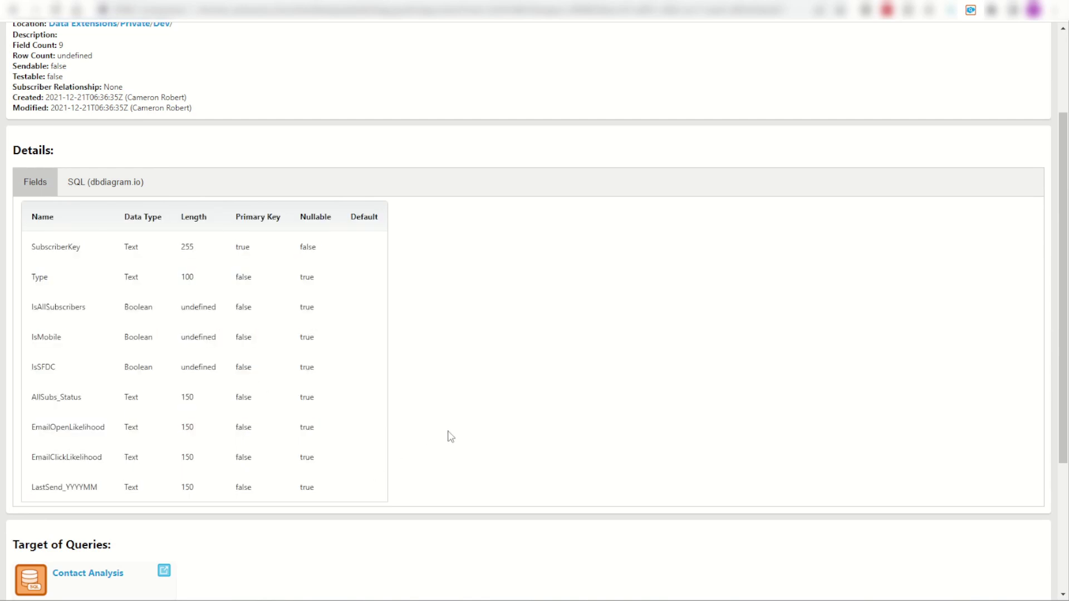
# Show ContactDelete's SQL for dbdiagram.io, highlight the table definition, and review the sections on where the data extension is used.
pyautogui.click(121, 187)
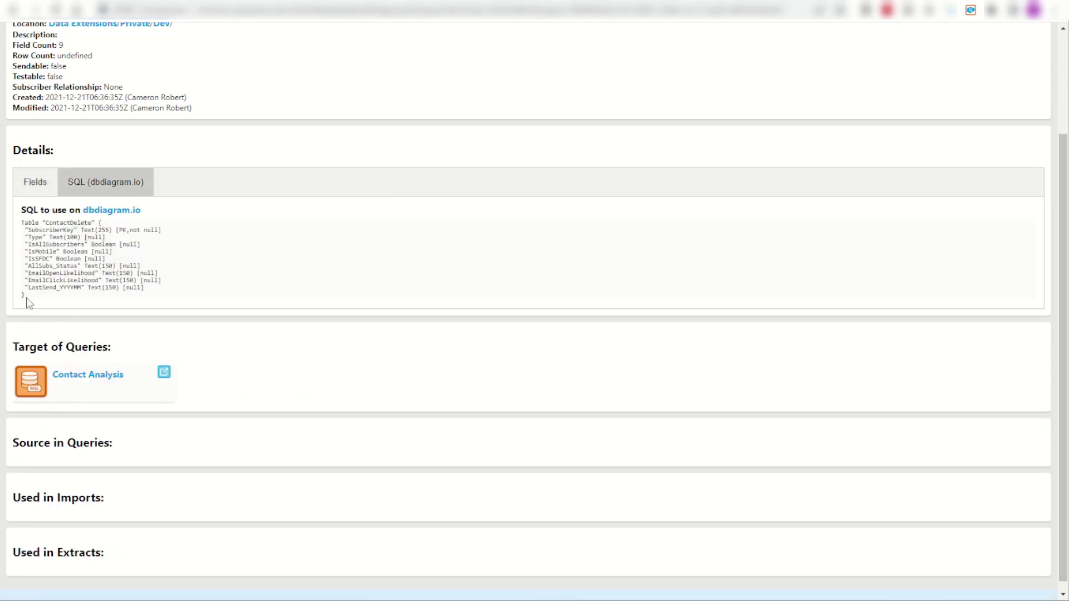
pyautogui.moveTo(29, 302); pyautogui.dragTo(21, 222)
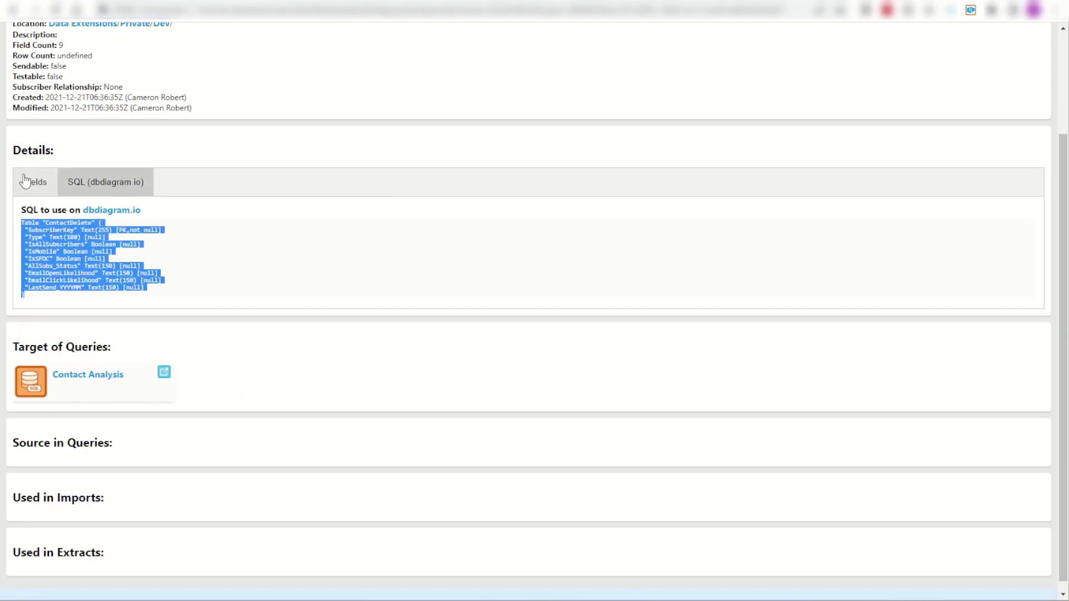
pyautogui.scroll(-1, 67, 279)
pyautogui.click(84, 334)
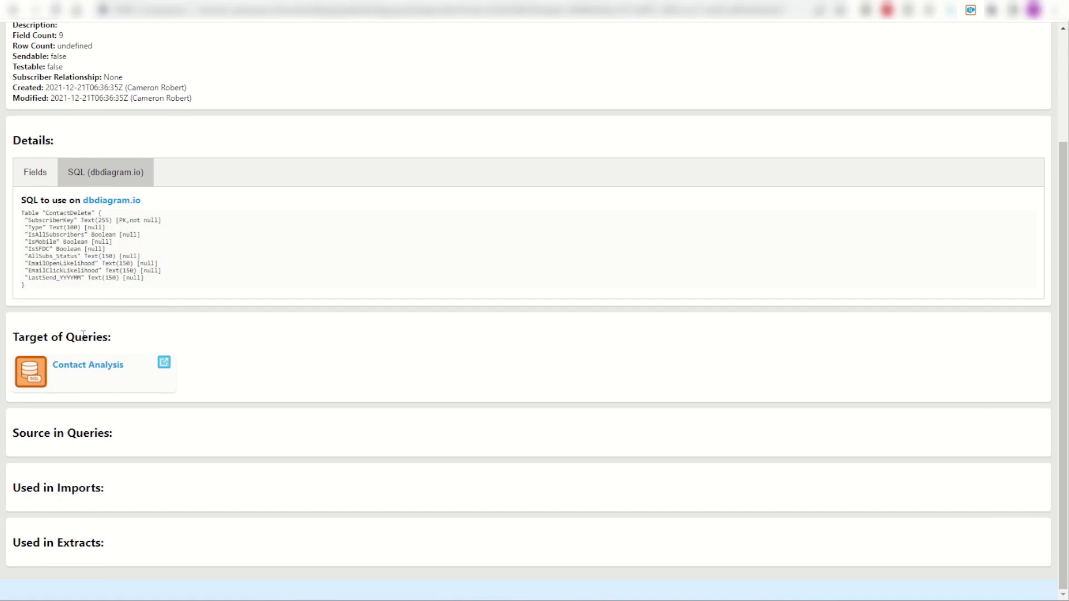
pyautogui.scroll(1, 75, 334)
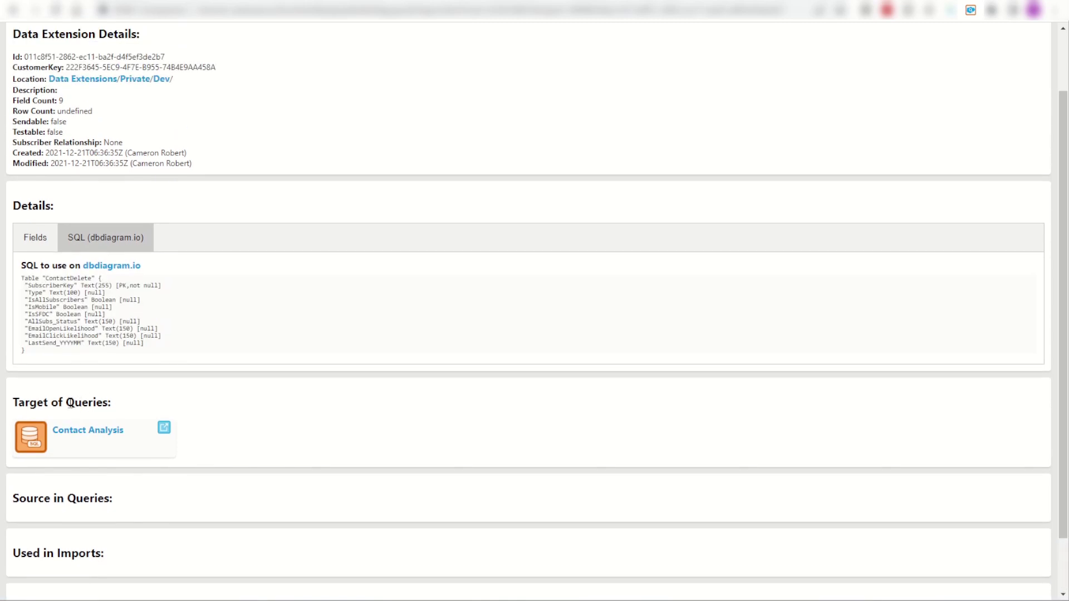
pyautogui.scroll(-1, 72, 409)
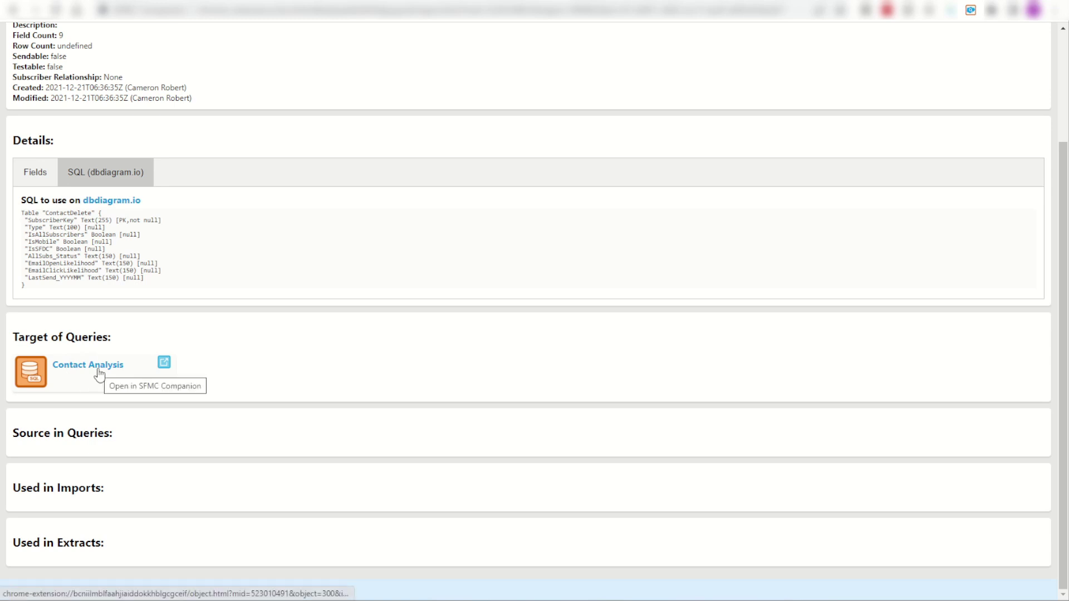
pyautogui.scroll(2, 98, 357)
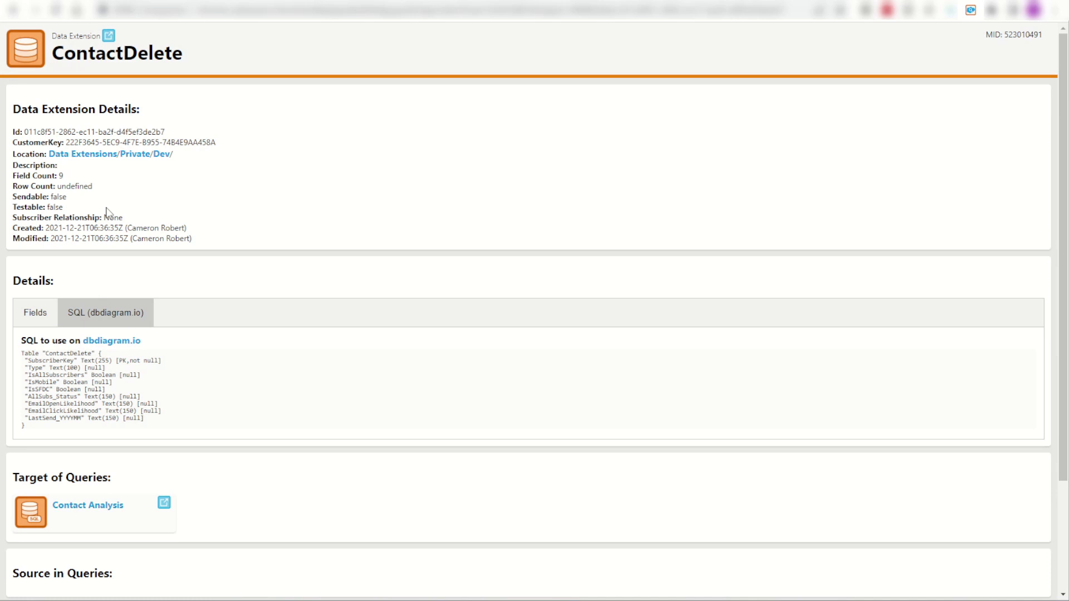
# Open the Contact Analysis query that targets ContactDelete and examine the tables joined in its query text.
pyautogui.scroll(-3, 107, 213)
pyautogui.click(88, 363)
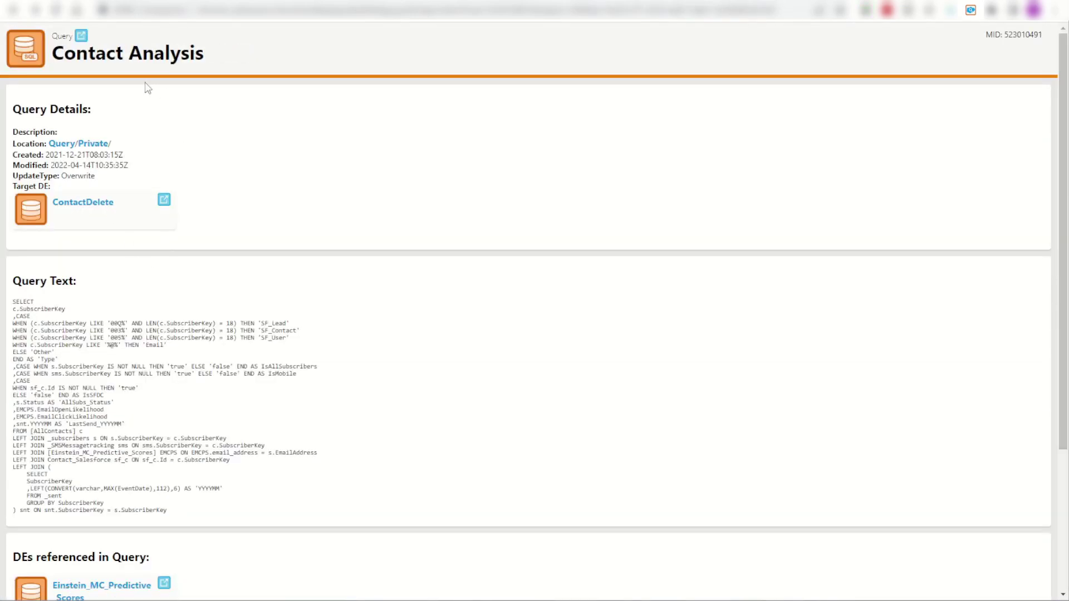
pyautogui.scroll(-2, 156, 240)
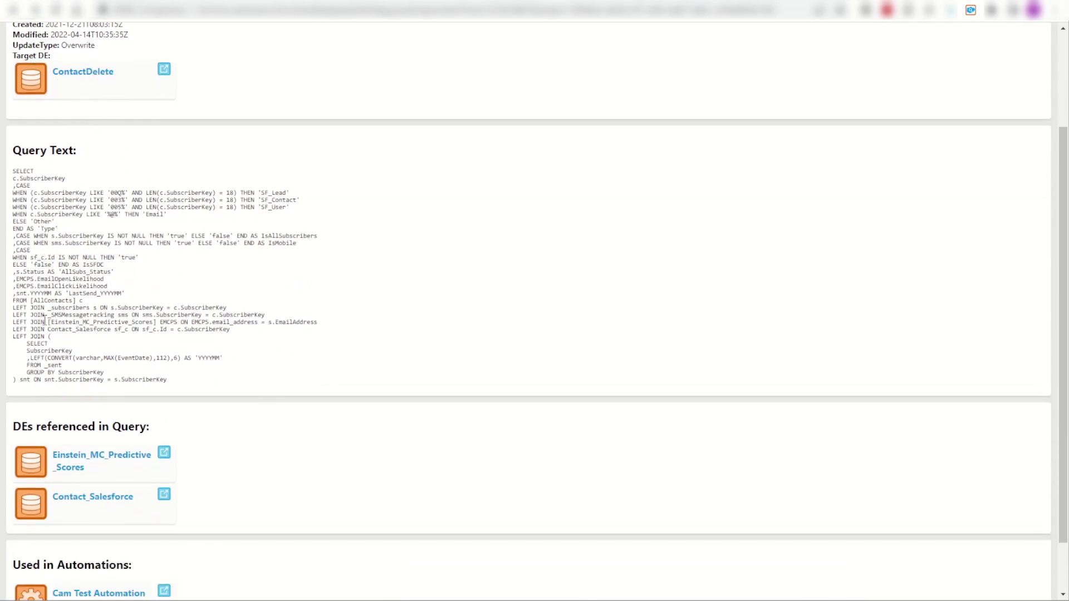
pyautogui.moveTo(17, 305); pyautogui.dragTo(98, 352)
pyautogui.click(168, 353)
pyautogui.doubleClick(49, 301)
pyautogui.moveTo(51, 308); pyautogui.dragTo(107, 323)
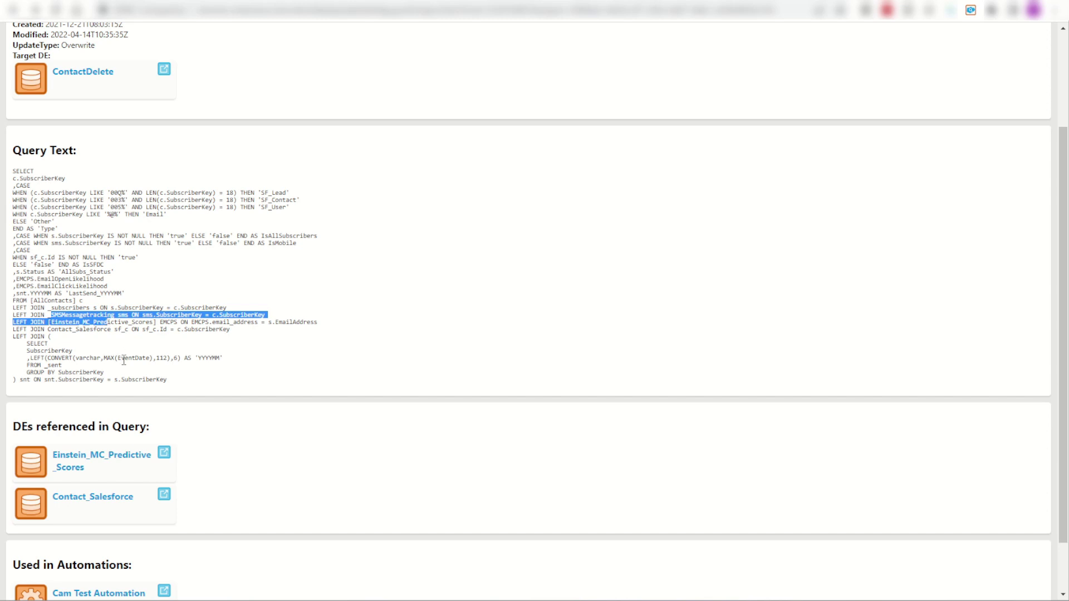
pyautogui.click(99, 332)
pyautogui.scroll(-2, 98, 332)
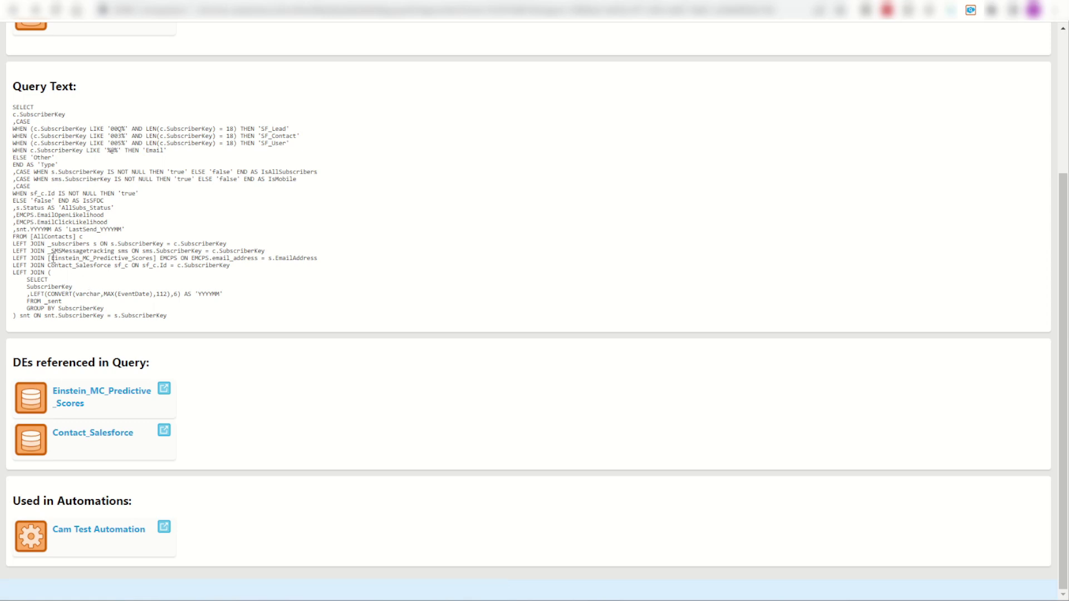
# Open the referenced Einstein_MC_Predictive_Scores data extension and review its fields and the queries that use it.
pyautogui.moveTo(52, 258); pyautogui.dragTo(157, 257)
pyautogui.click(162, 271)
pyautogui.click(107, 401)
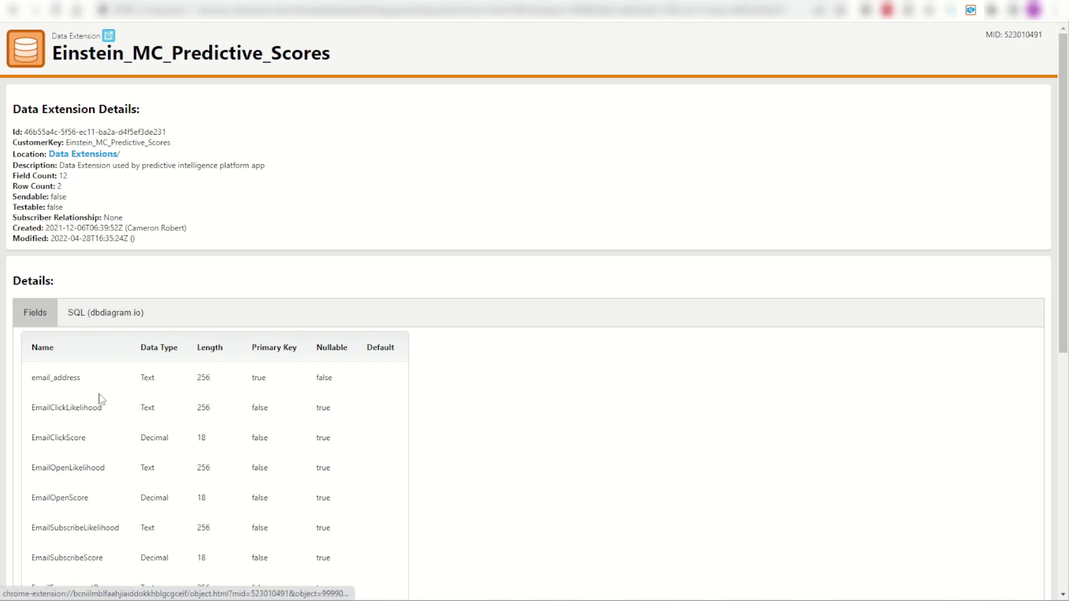
pyautogui.scroll(-7, 101, 399)
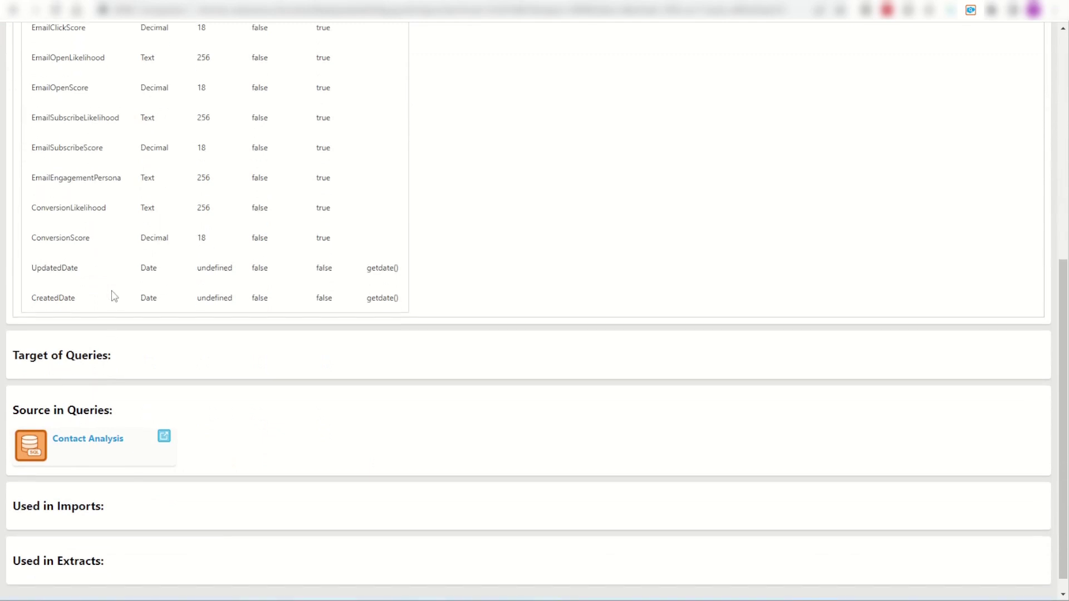
pyautogui.scroll(-1, 118, 278)
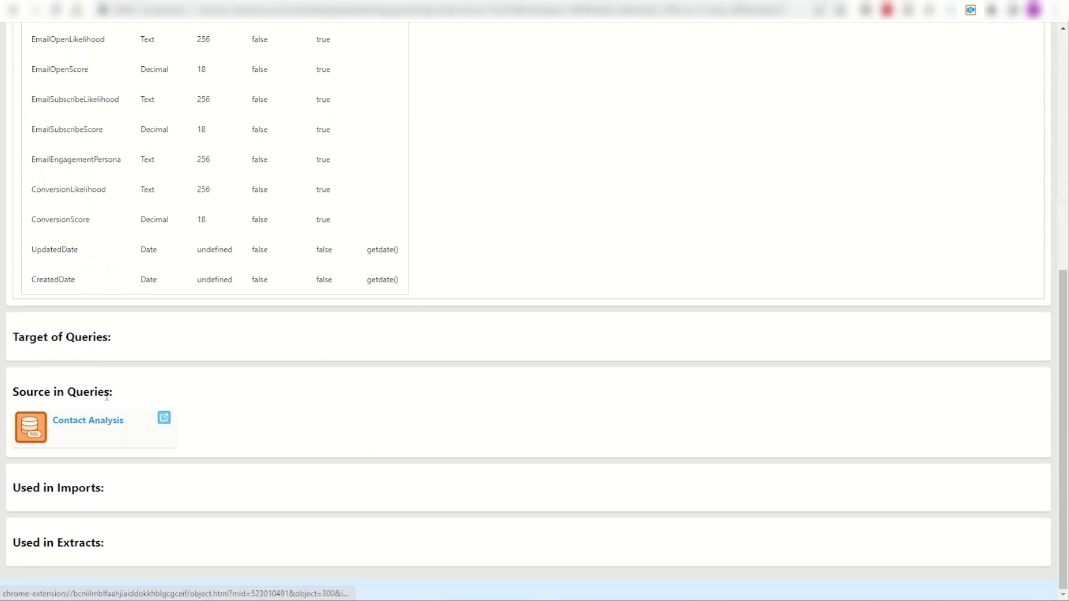
pyautogui.scroll(7, 106, 396)
pyautogui.scroll(1, 142, 351)
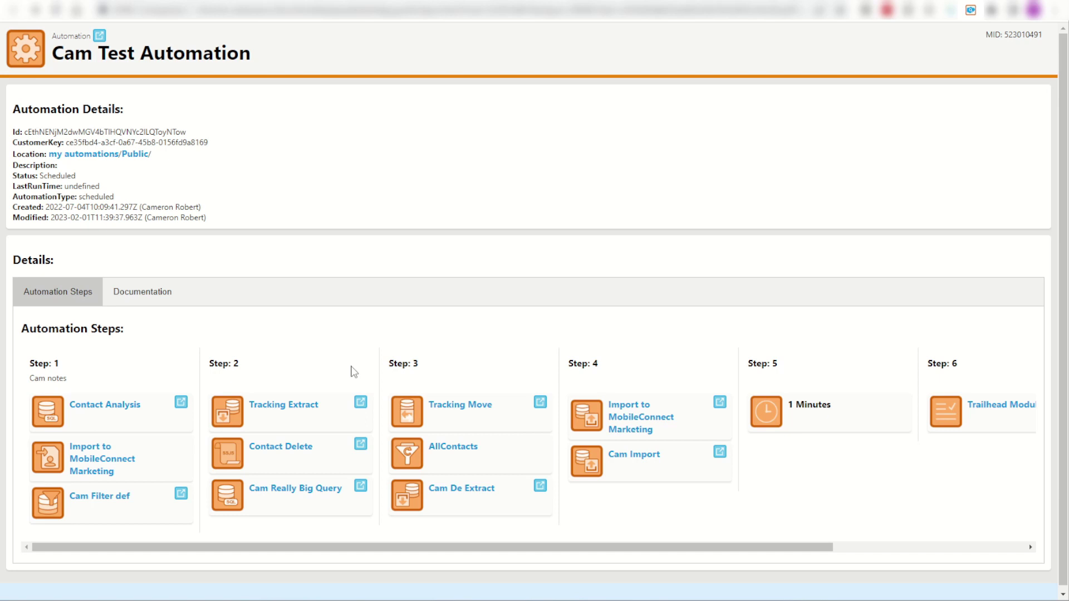
# Open the Tracking Extract activity in Step 2 of Cam Test Automation and review its file spec, extract settings and usage.
pyautogui.click(282, 411)
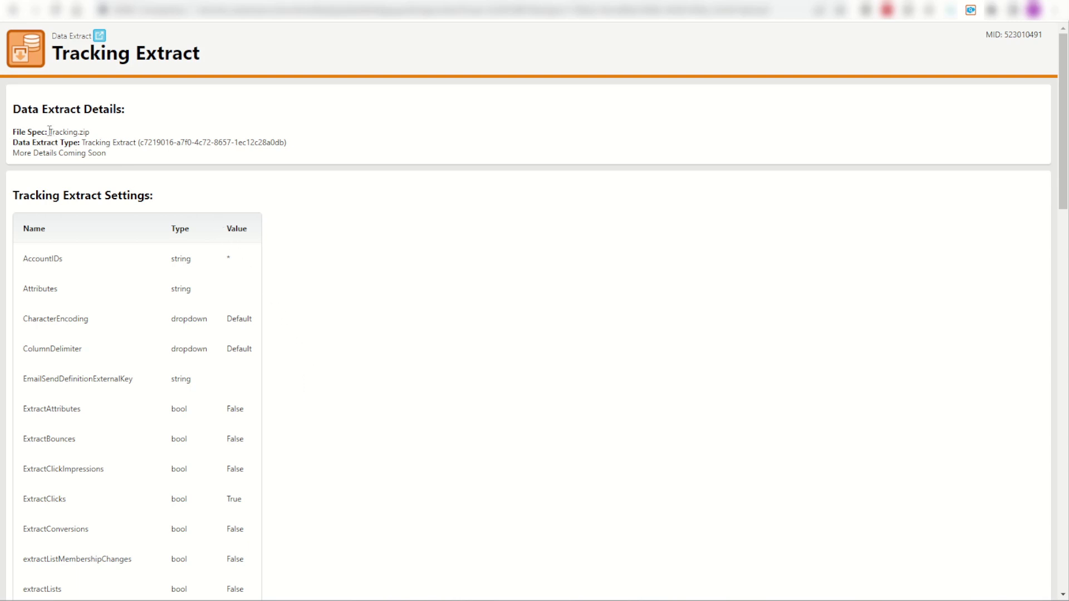
pyautogui.moveTo(49, 130); pyautogui.dragTo(90, 132)
pyautogui.scroll(-1, 273, 219)
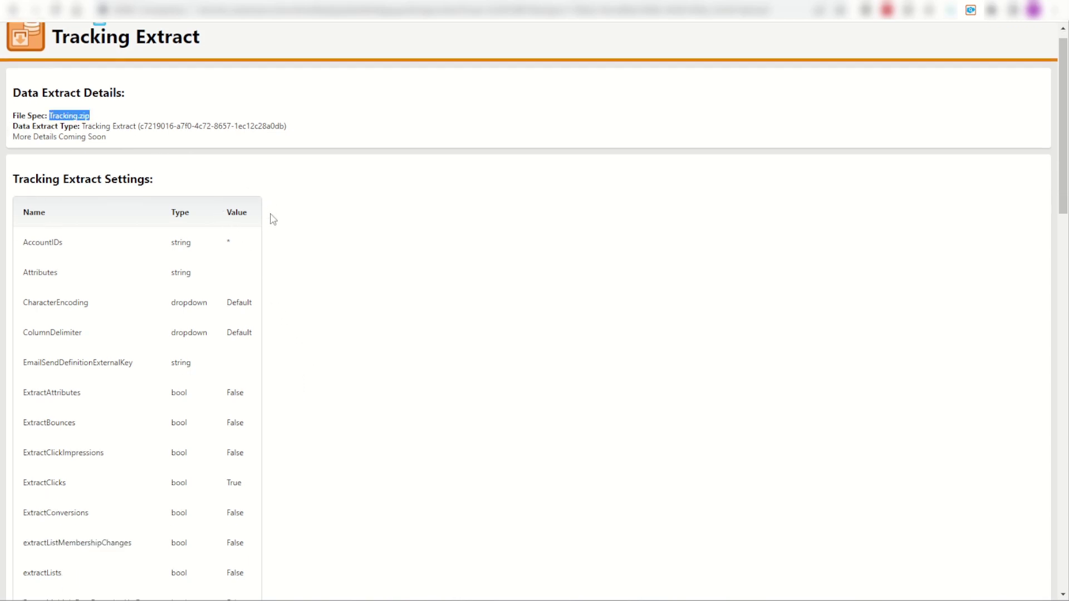
pyautogui.scroll(-12, 272, 219)
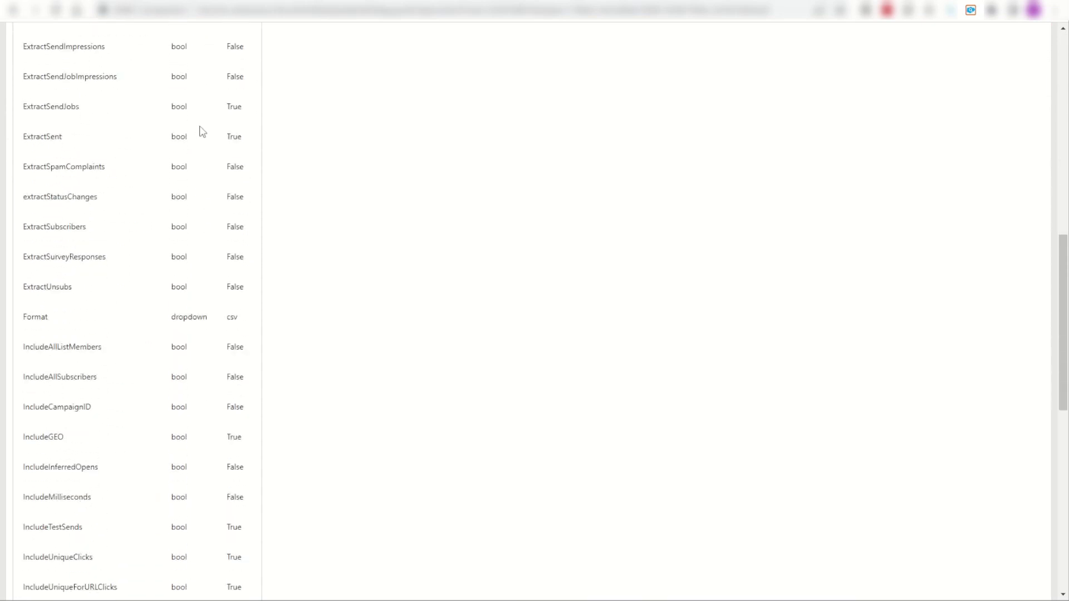
pyautogui.scroll(-11, 202, 132)
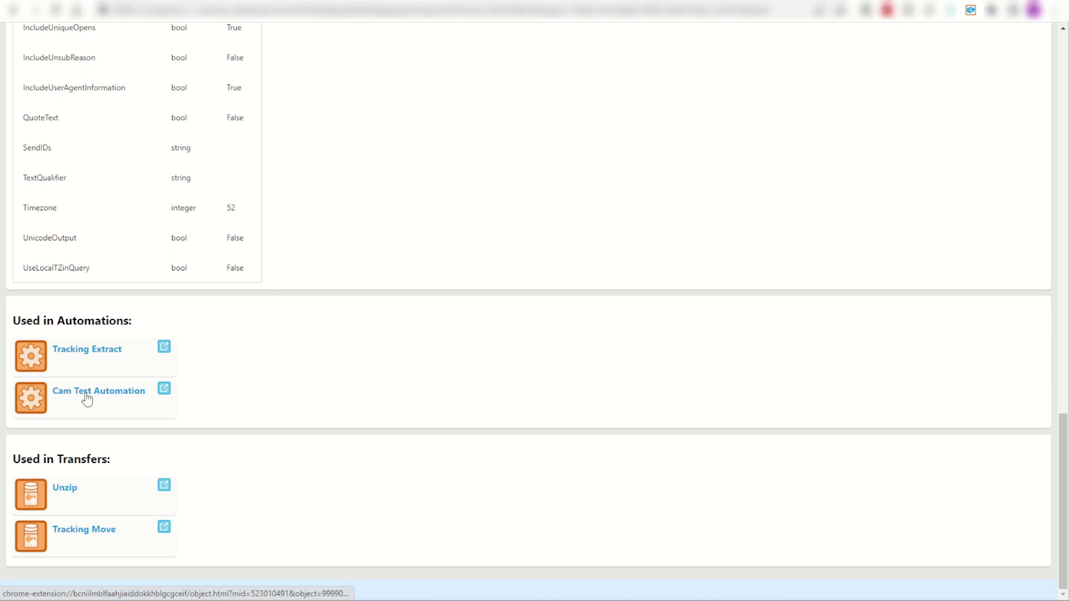
# View the Tracking Extract automation that uses this data extract, and return to the extract's list of transfers.
pyautogui.click(84, 351)
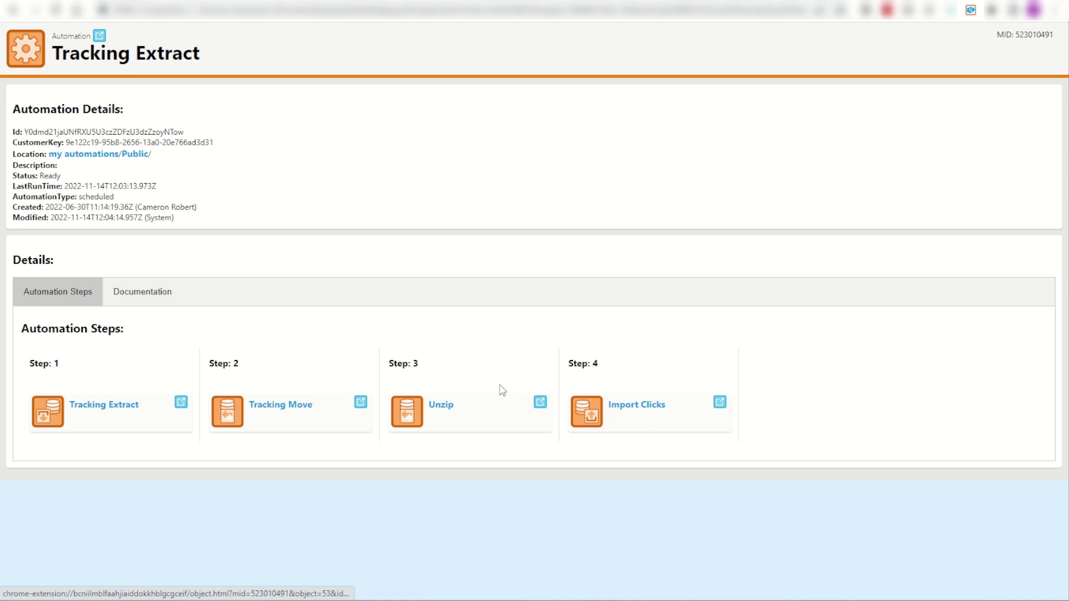
pyautogui.scroll(-20, 462, 353)
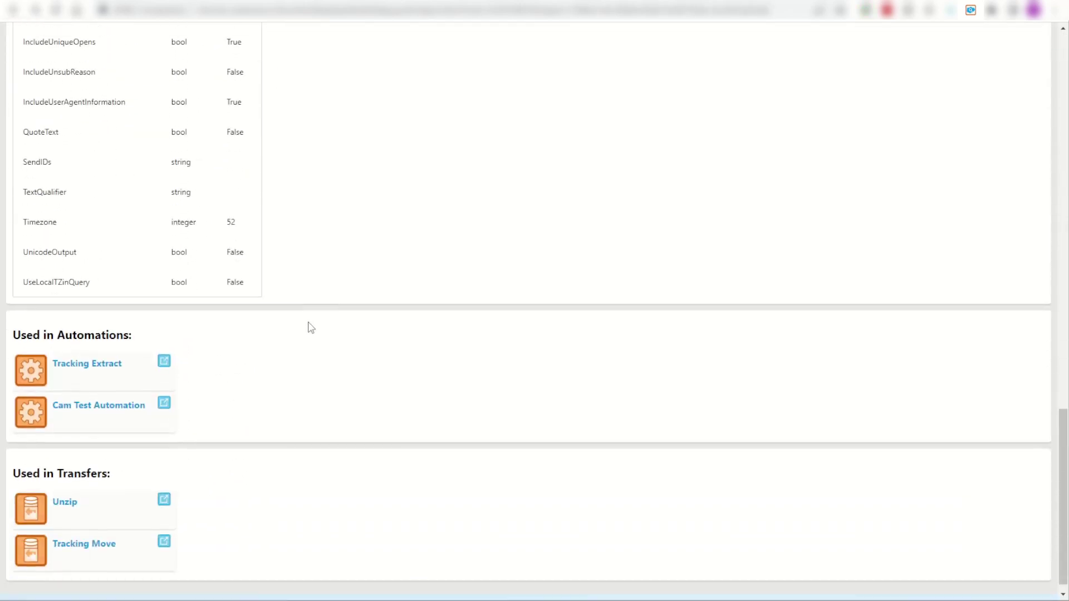
pyautogui.scroll(-1, 311, 327)
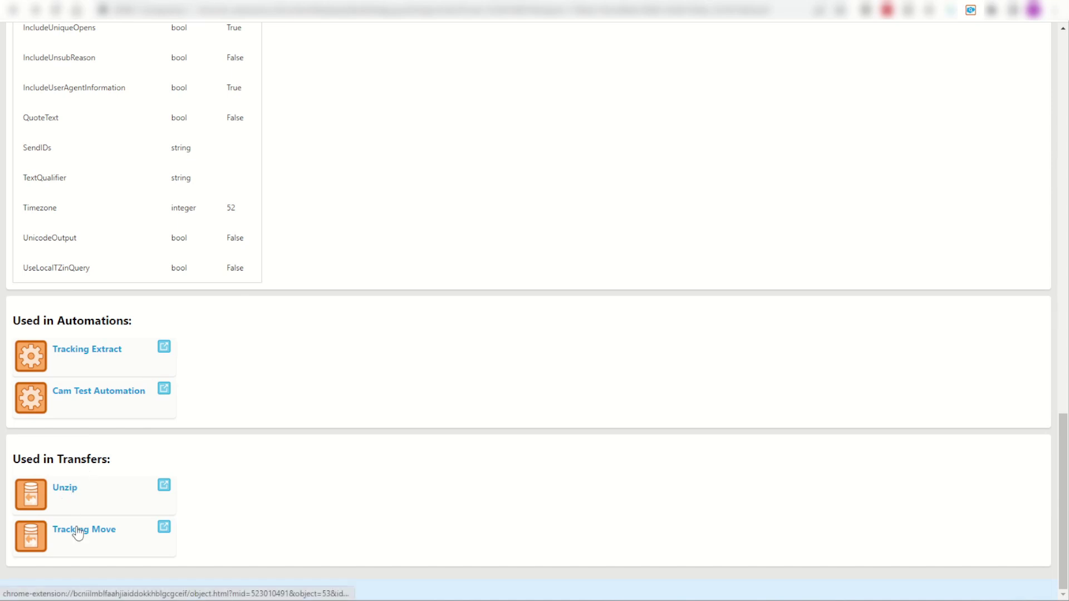
# Open the Unzip file transfer that uses the Tracking Extract, check its file spec, and return to the extract.
pyautogui.click(67, 493)
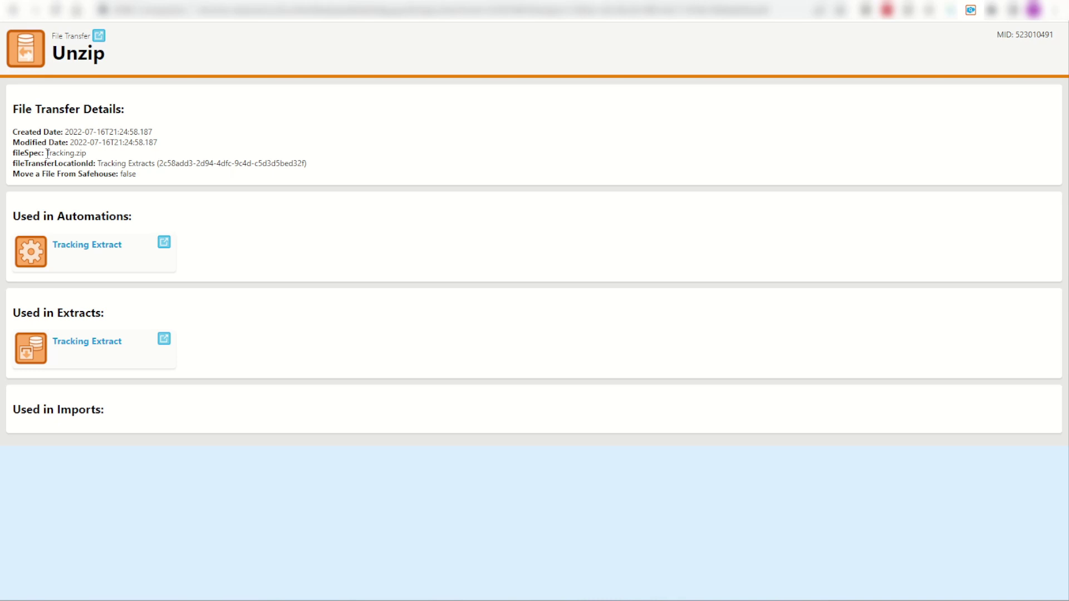
pyautogui.moveTo(47, 153); pyautogui.dragTo(86, 154)
pyautogui.hotkey('alt', 'Left')
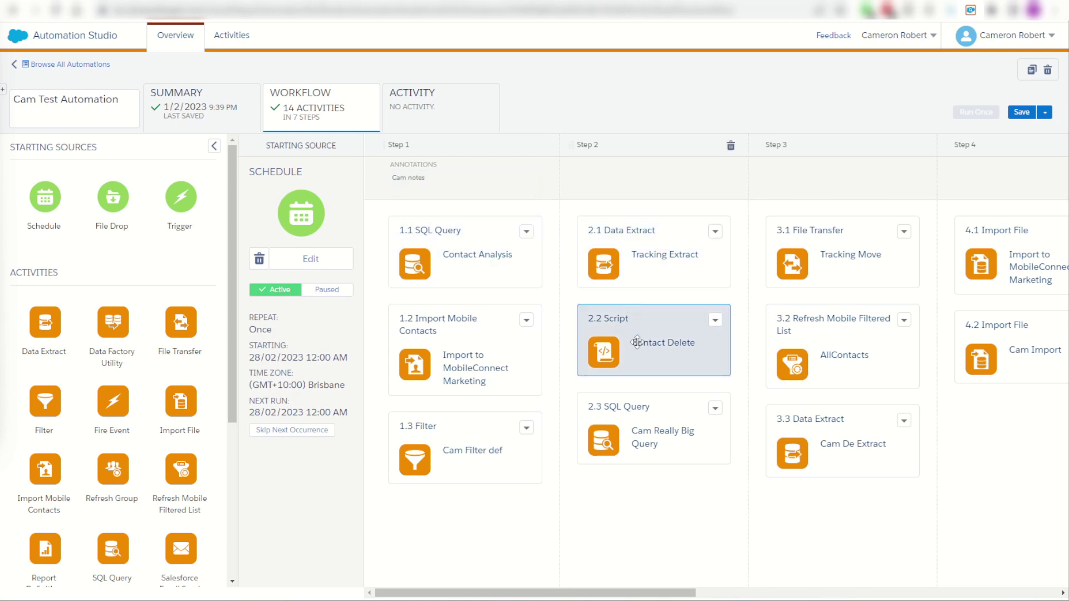
pyautogui.click(715, 322)
pyautogui.click(739, 354)
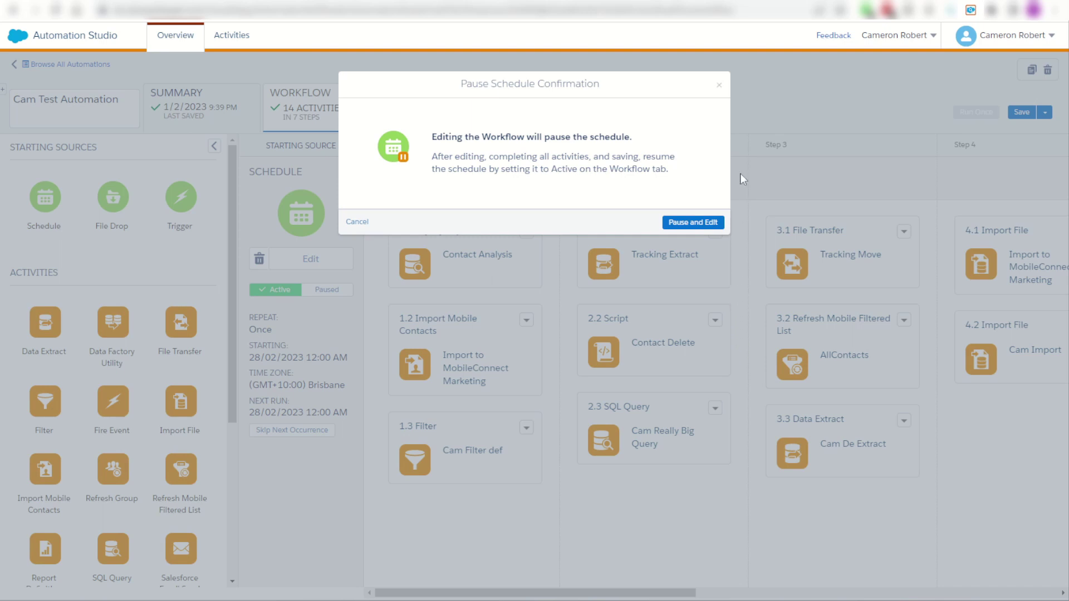
pyautogui.click(719, 85)
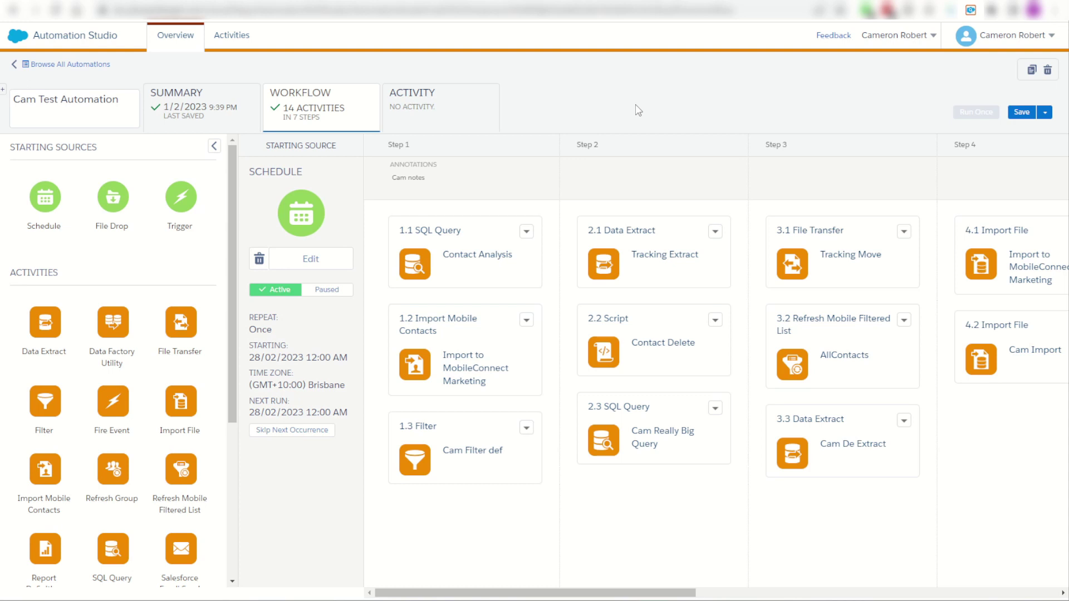
# Open Cam Test Automation in SFMC Companion and review the Contact Delete script in Step 2, including its code and the automations using it.
pyautogui.click(970, 10)
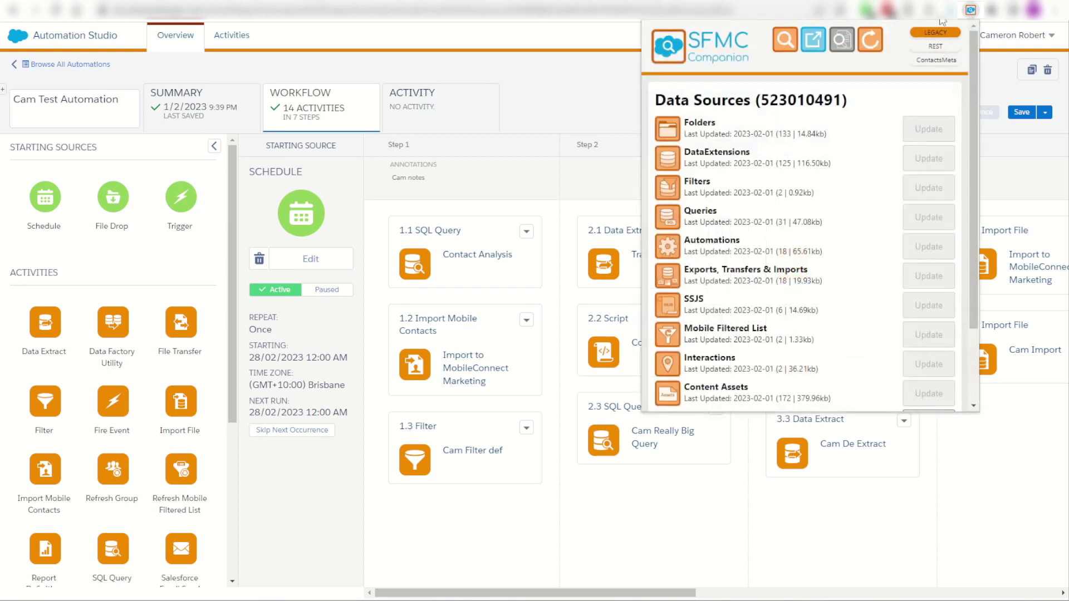
pyautogui.click(813, 40)
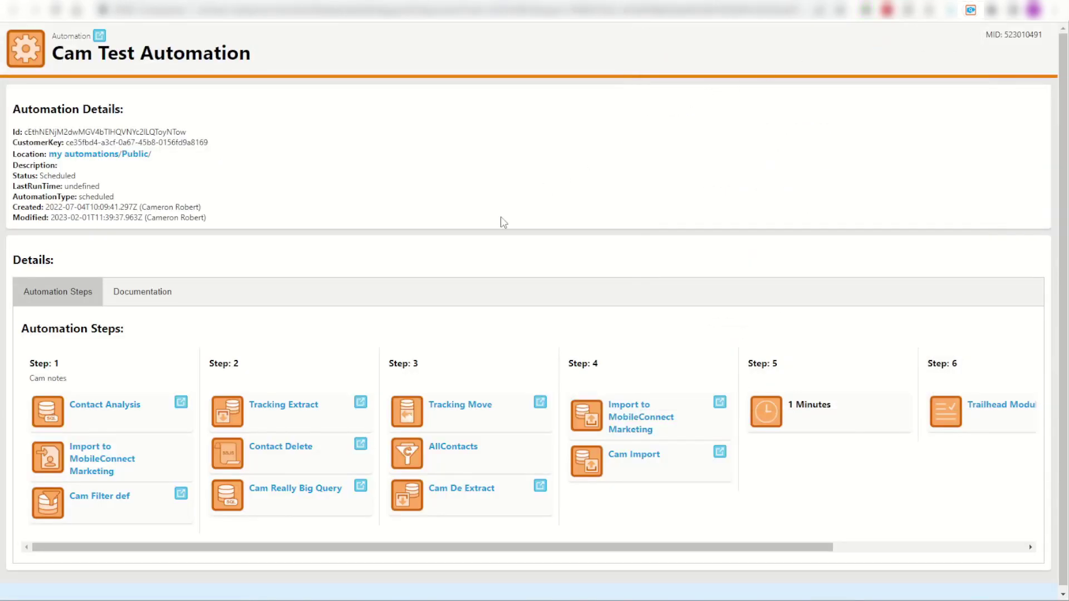
pyautogui.click(277, 449)
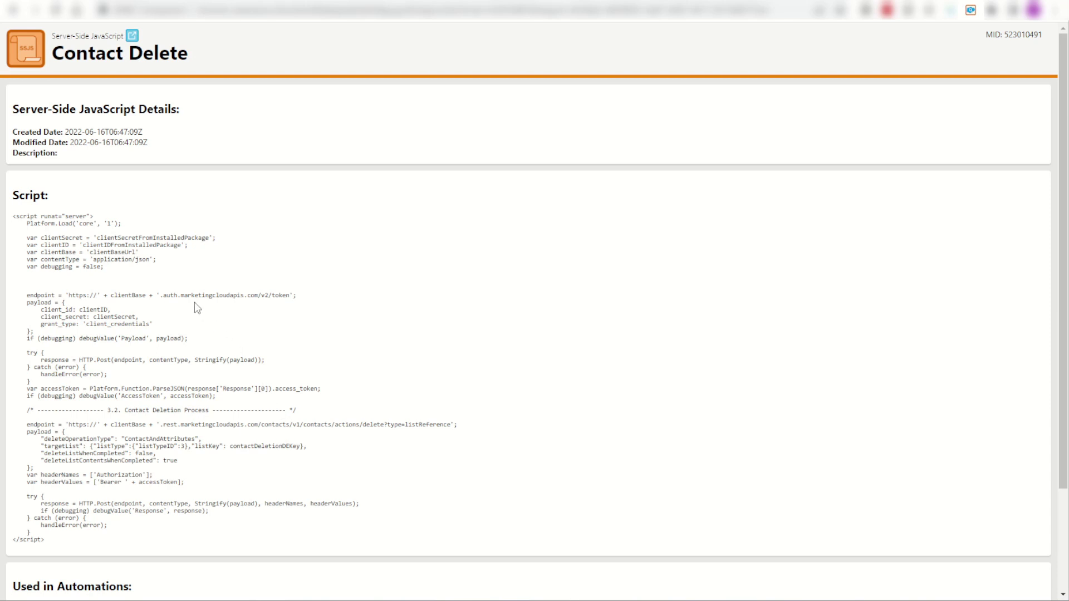
pyautogui.scroll(-3, 69, 188)
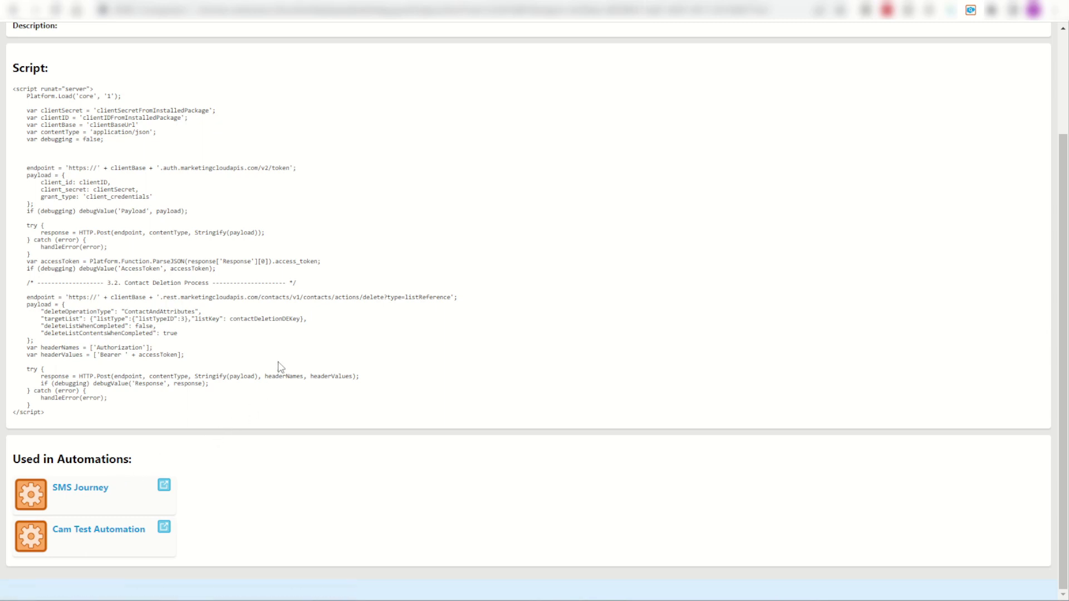
pyautogui.scroll(1, 279, 365)
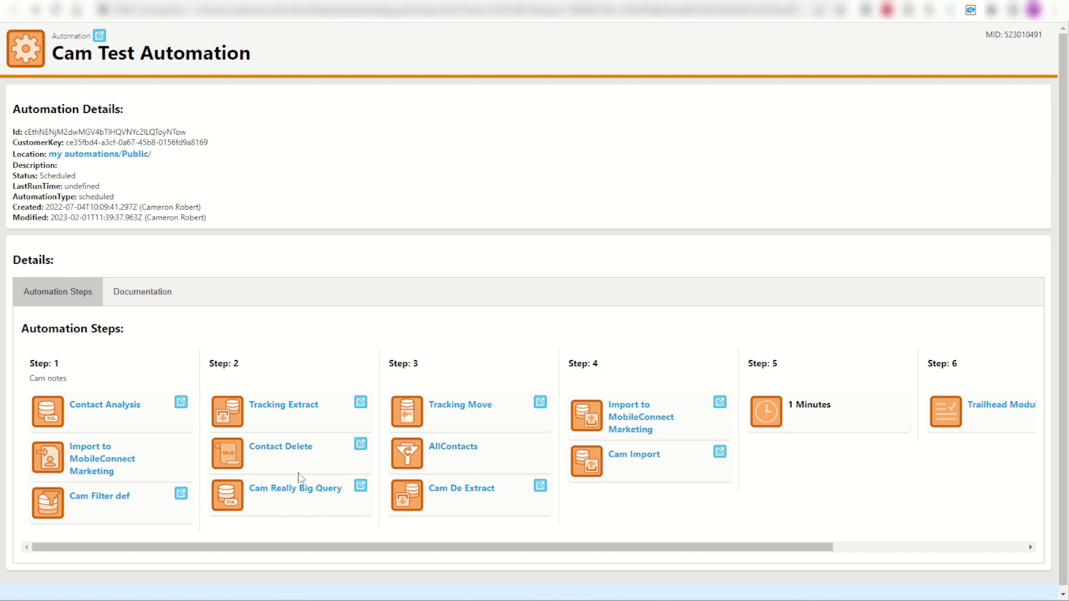
# Open Cam Really Big Query in Step 2, review its query text, and open the SampleRows data extension it references.
pyautogui.click(303, 493)
pyautogui.scroll(-2, 169, 327)
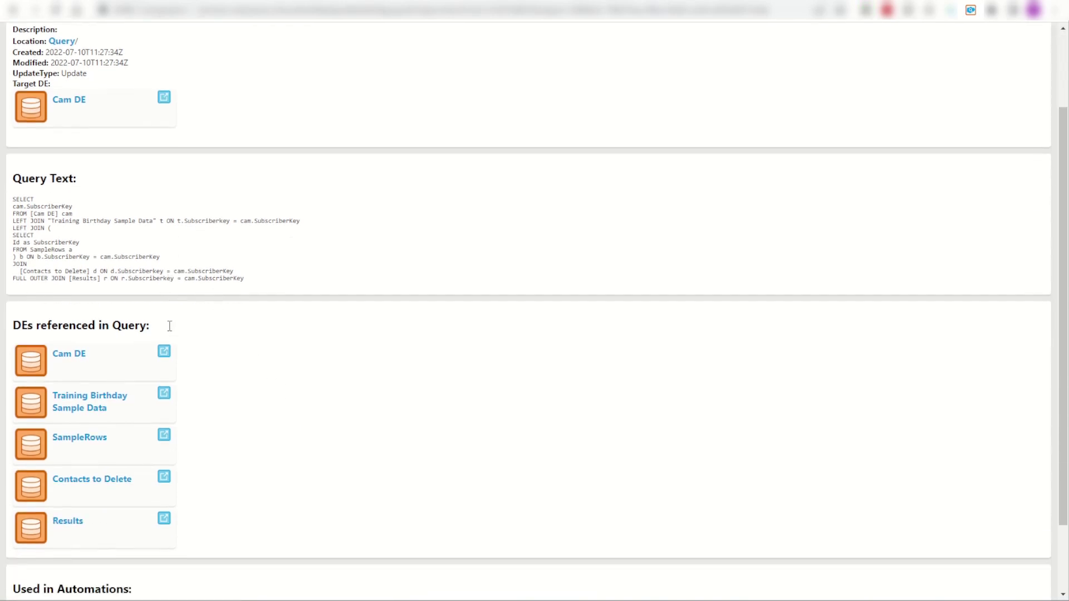
pyautogui.click(79, 412)
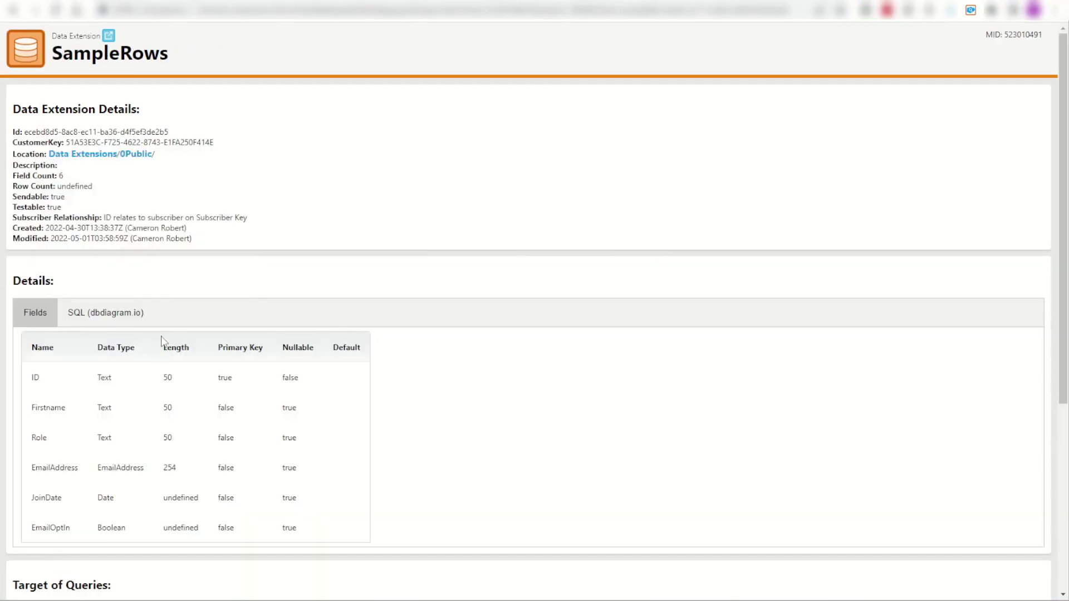
# Review the SampleRows data extension's details and its field definitions.
pyautogui.scroll(-2, 231, 341)
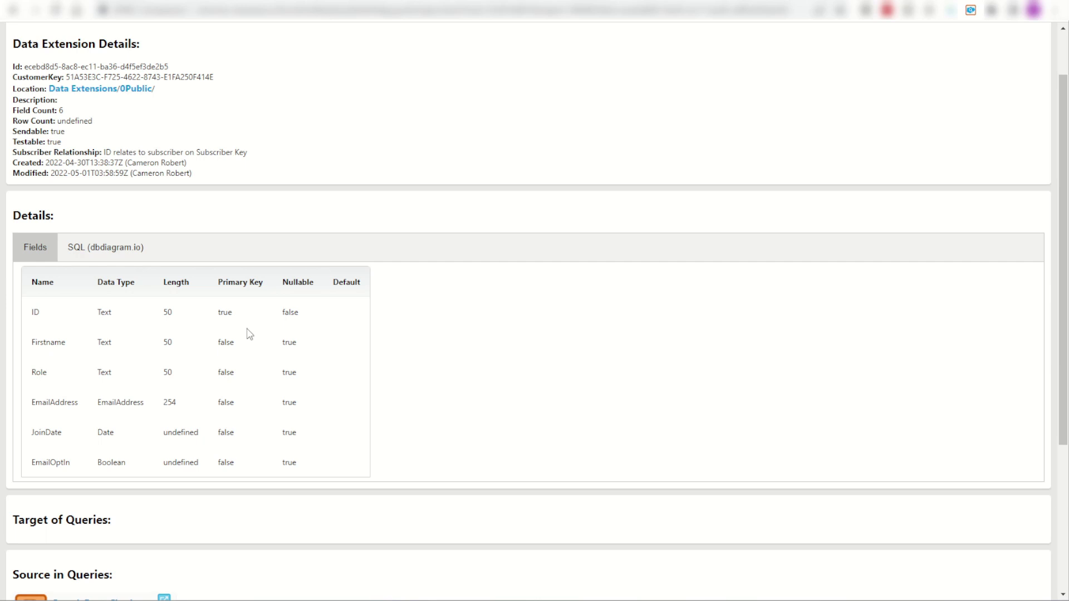
pyautogui.scroll(2, 248, 332)
pyautogui.moveTo(12, 131); pyautogui.dragTo(243, 242)
pyautogui.scroll(-1, 243, 242)
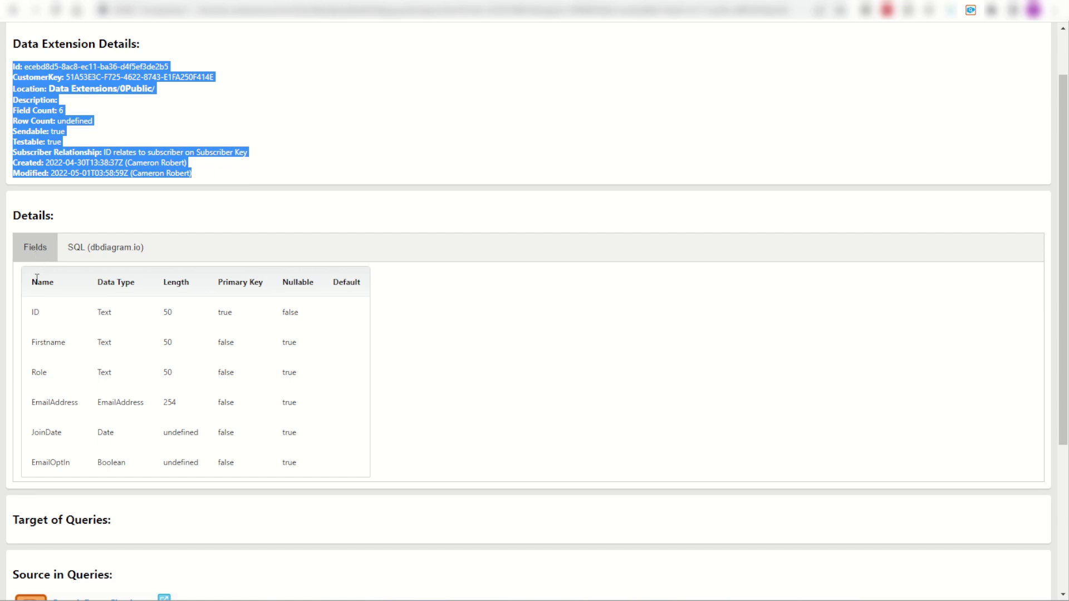
pyautogui.moveTo(32, 278); pyautogui.dragTo(519, 471)
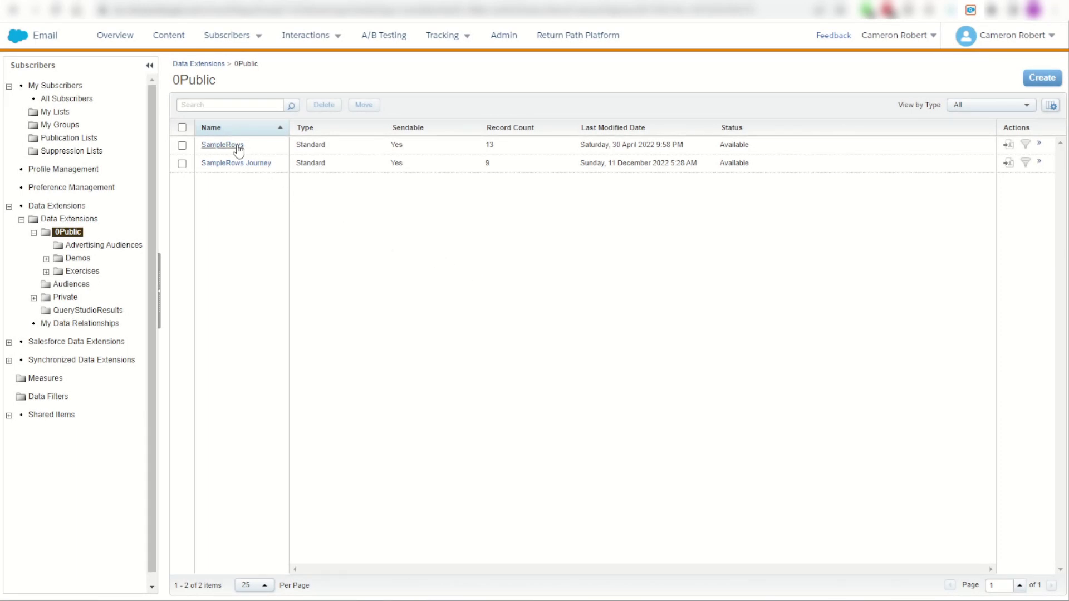
# Search SFMC Companion for the SampleRows name from the 0Public folder, view the matching data extension, and return to the folder.
pyautogui.moveTo(257, 148); pyautogui.dragTo(204, 150)
pyautogui.click(970, 11)
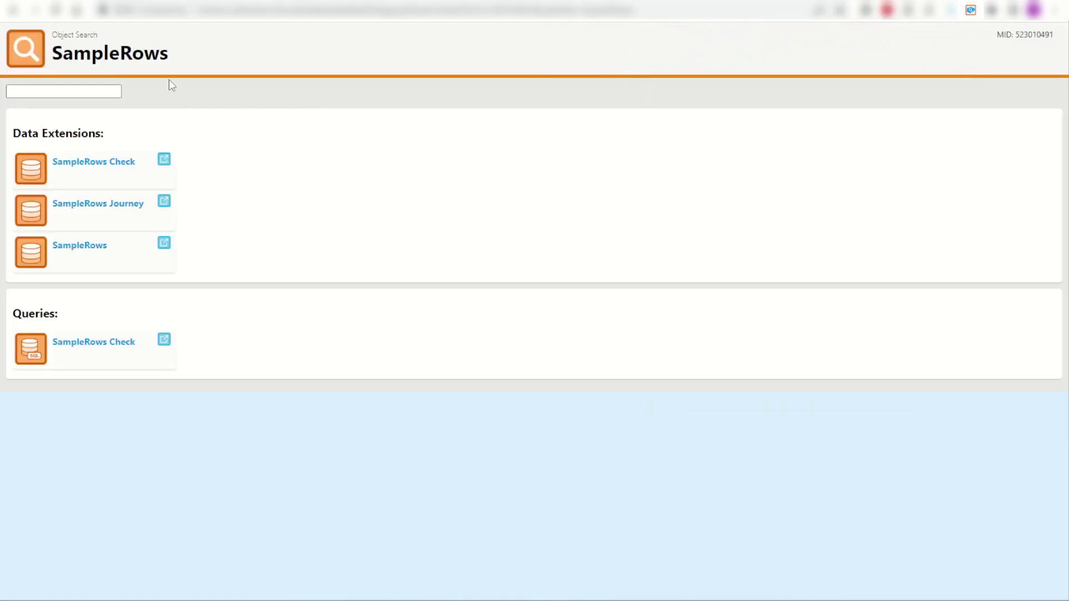
pyautogui.click(83, 248)
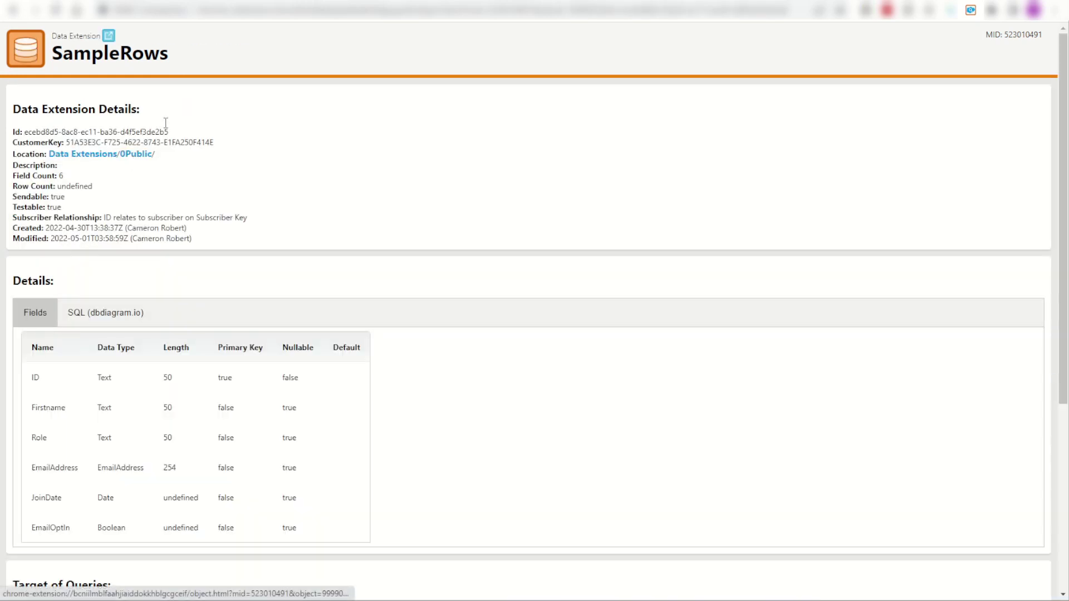
pyautogui.hotkey('ctrl', 'w')
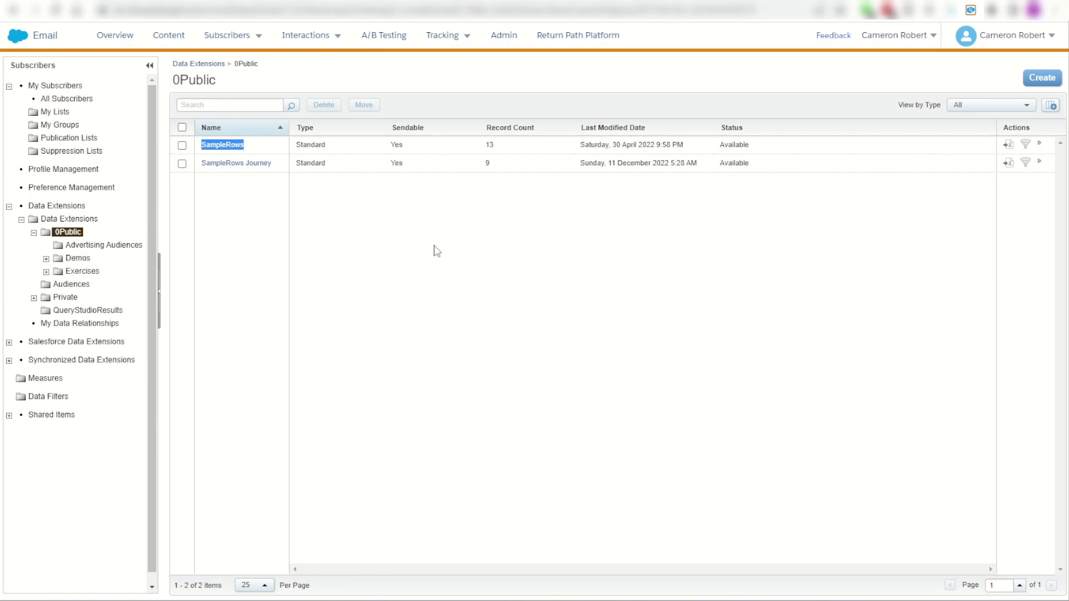
pyautogui.click(438, 251)
# Open SampleRows in the 0Public folder and search SFMC Companion for its external key.
pyautogui.click(234, 145)
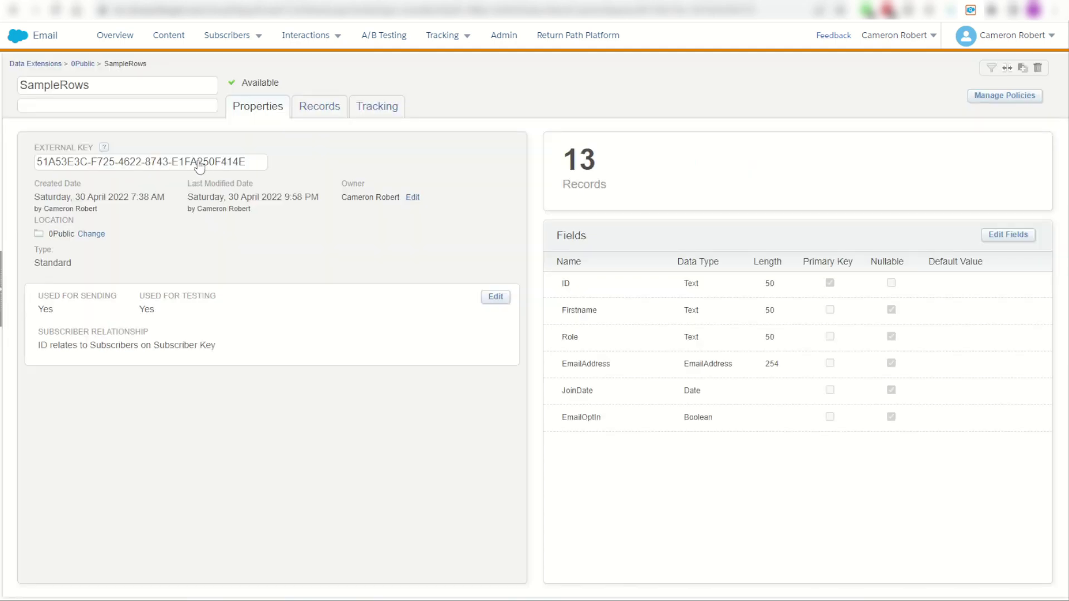
pyautogui.click(199, 163)
pyautogui.moveTo(253, 162); pyautogui.dragTo(15, 160)
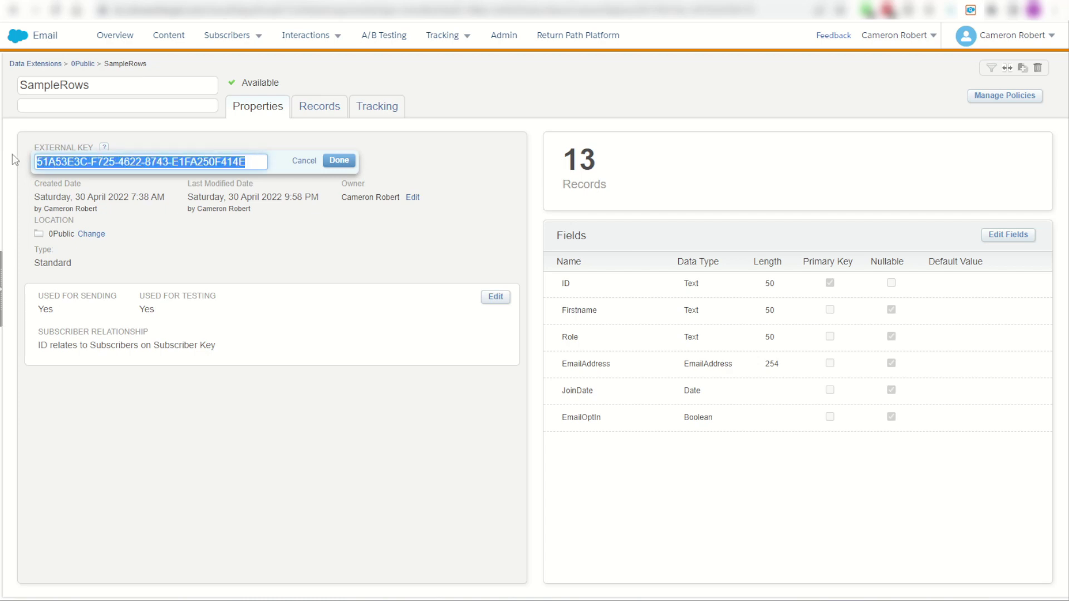
pyautogui.click(970, 10)
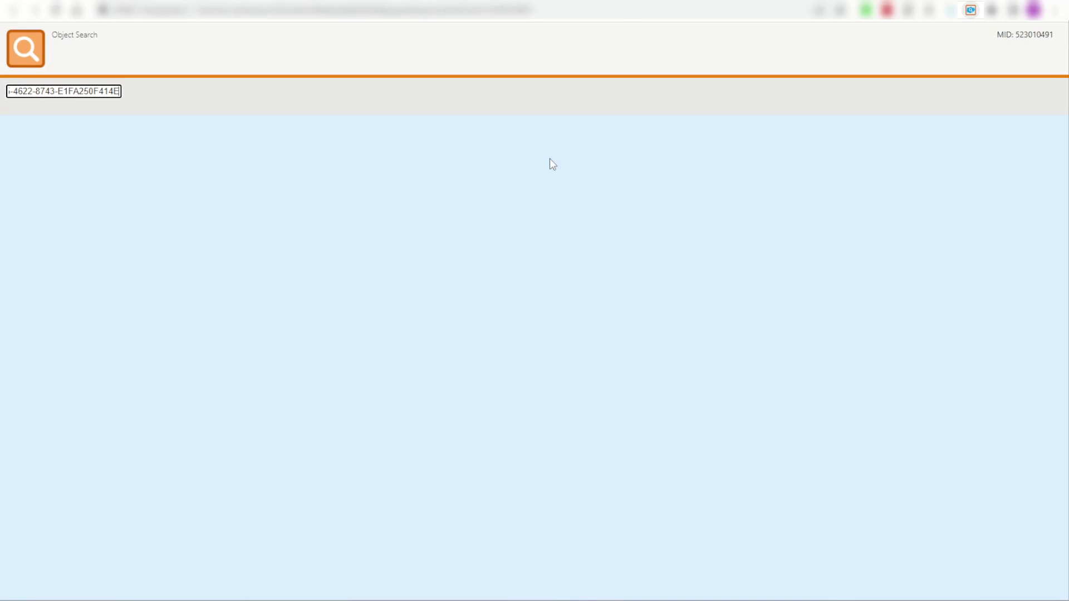
pyautogui.press('Return')
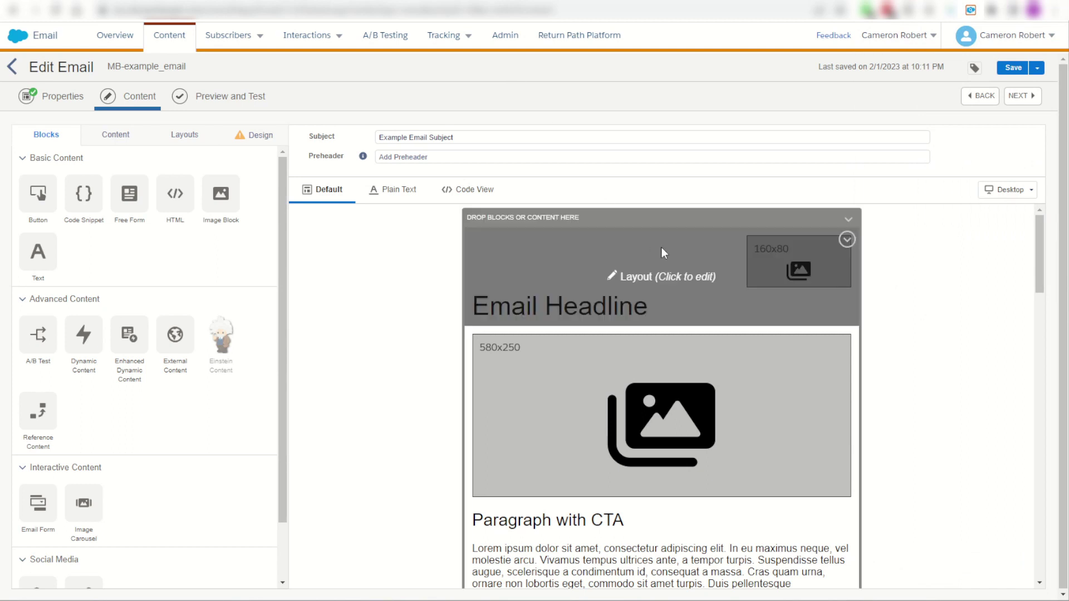
# Look up MB-placeholder-160x80.png from the header image block of MB-example_email in SFMC Companion and open its asset details.
pyautogui.click(789, 269)
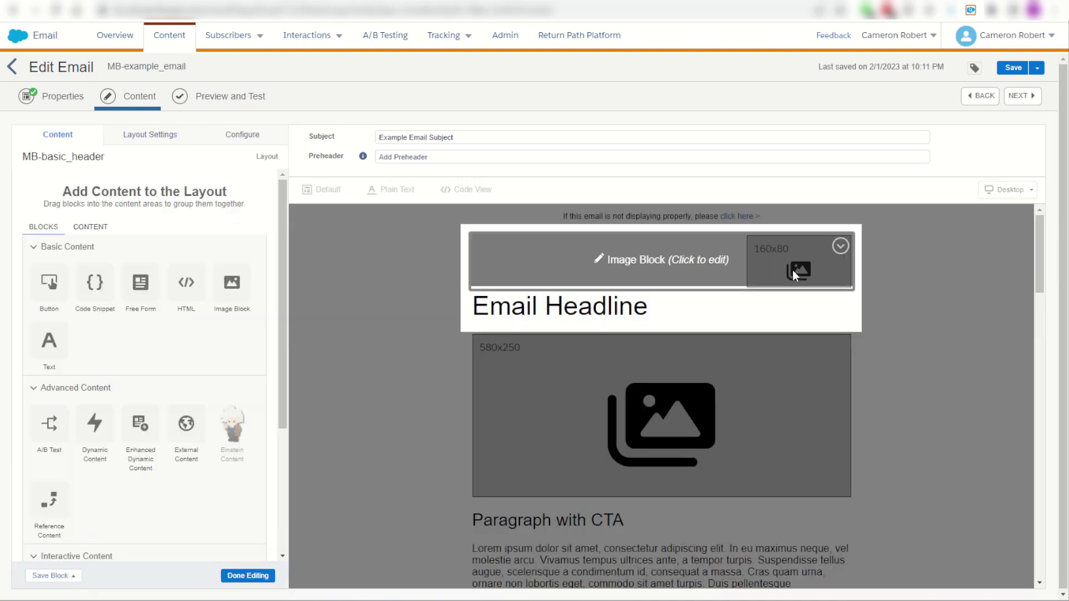
pyautogui.click(786, 269)
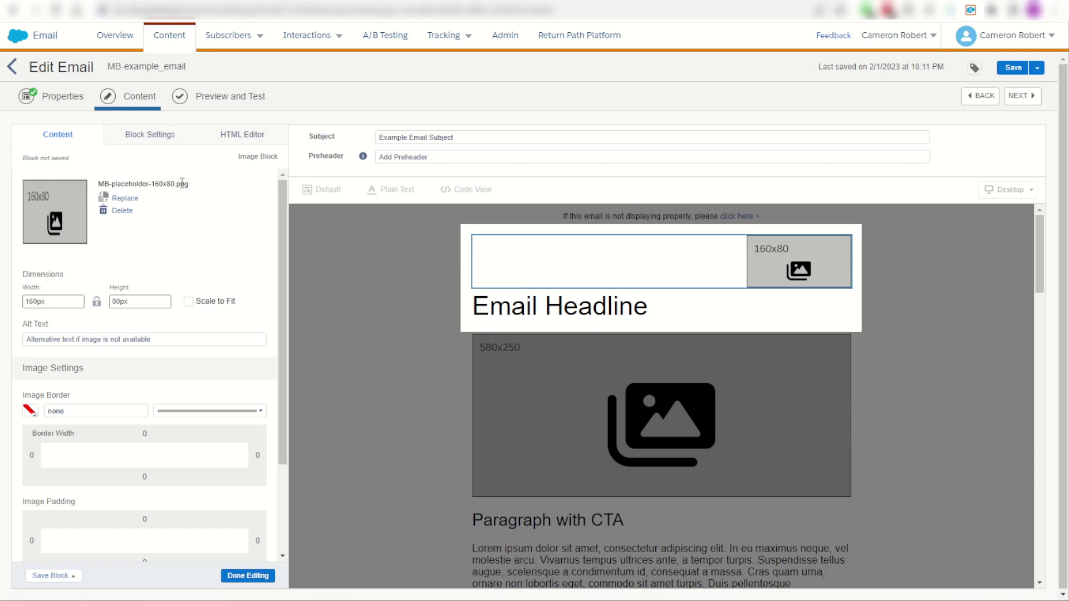
pyautogui.moveTo(187, 185); pyautogui.dragTo(105, 183)
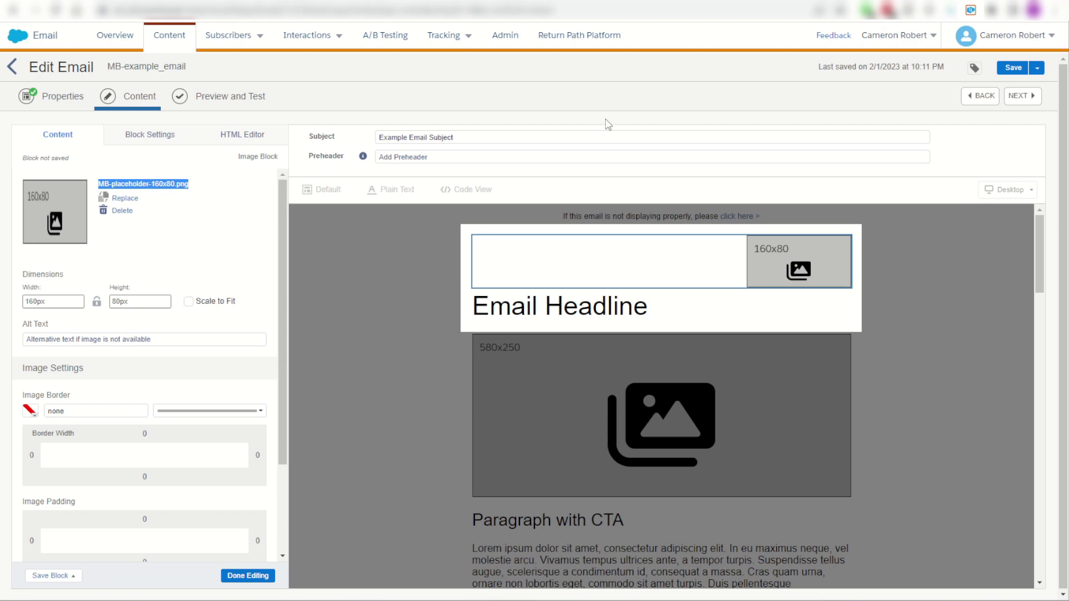
pyautogui.click(971, 10)
pyautogui.click(785, 40)
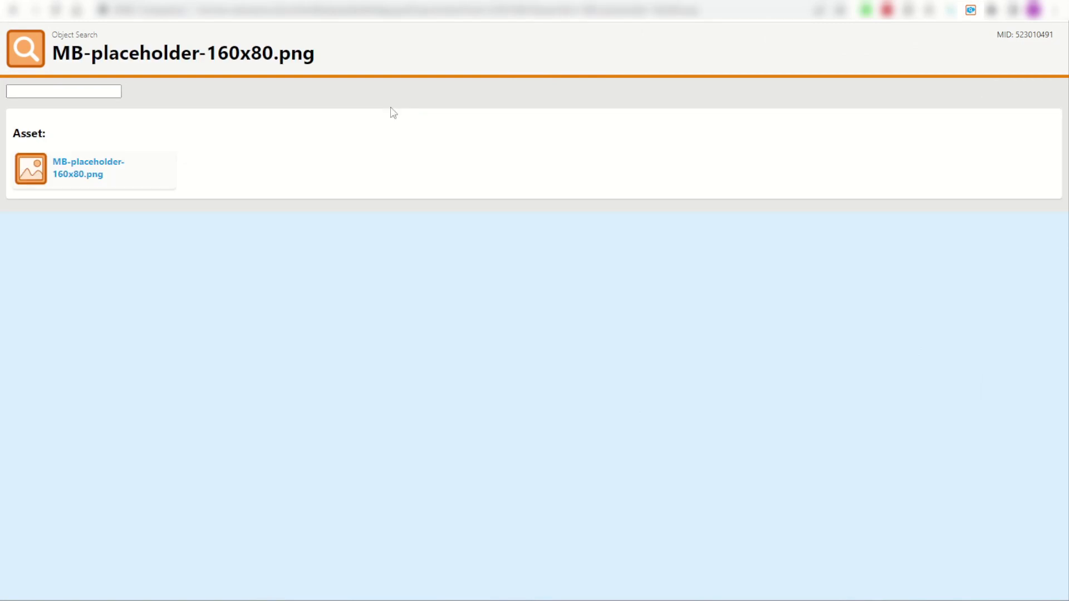
pyautogui.click(85, 176)
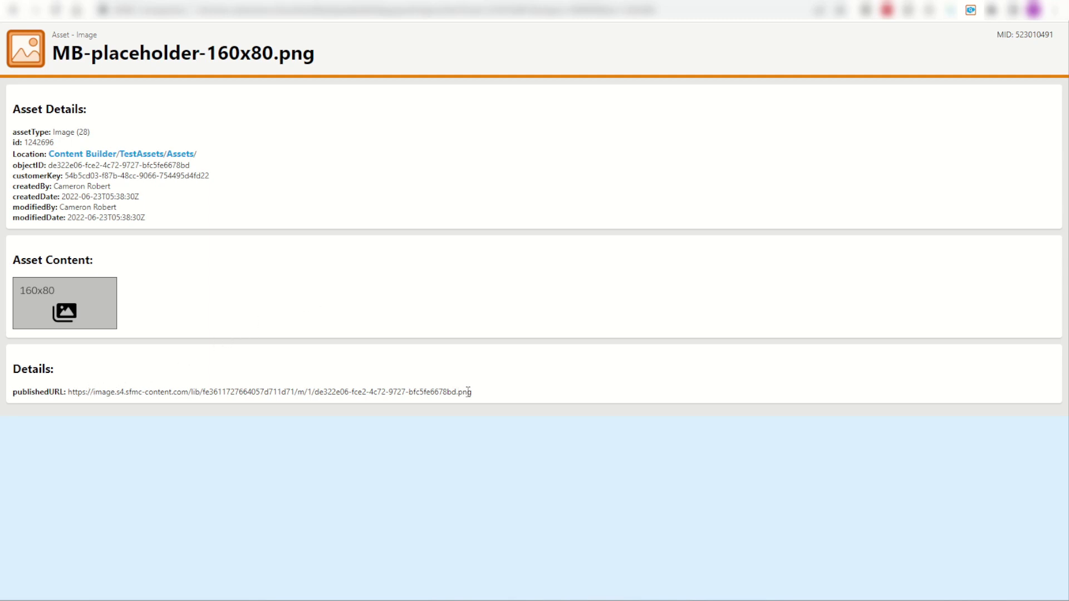
# Copy the image's published URL, search SFMC Companion for it, and open the matching MB-placeholder-160x80.png asset.
pyautogui.moveTo(471, 392); pyautogui.dragTo(78, 391)
pyautogui.hotkey('ctrl', 'c')
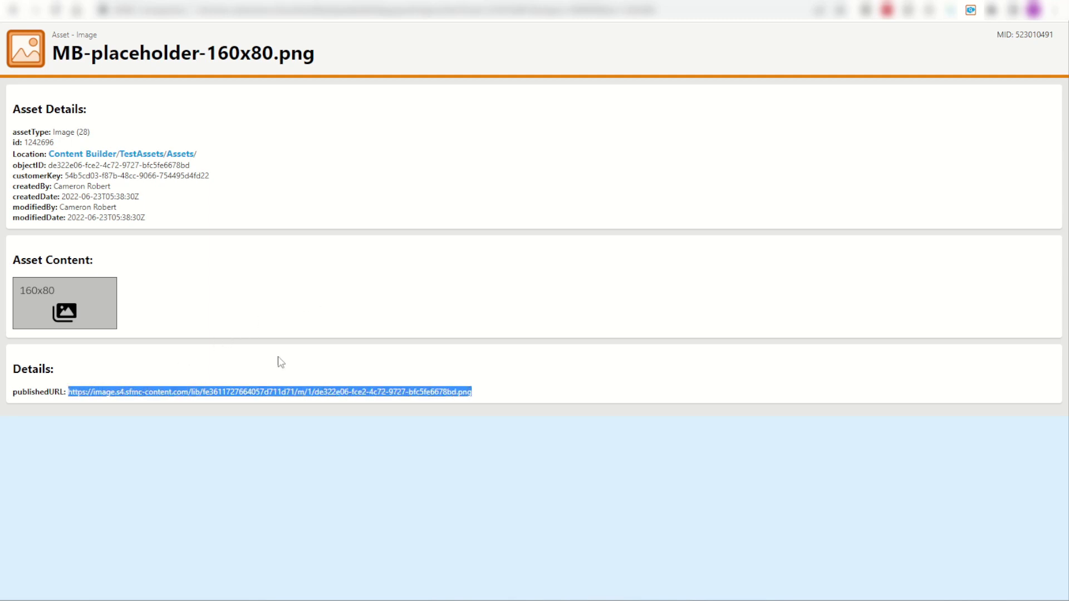
pyautogui.click(971, 10)
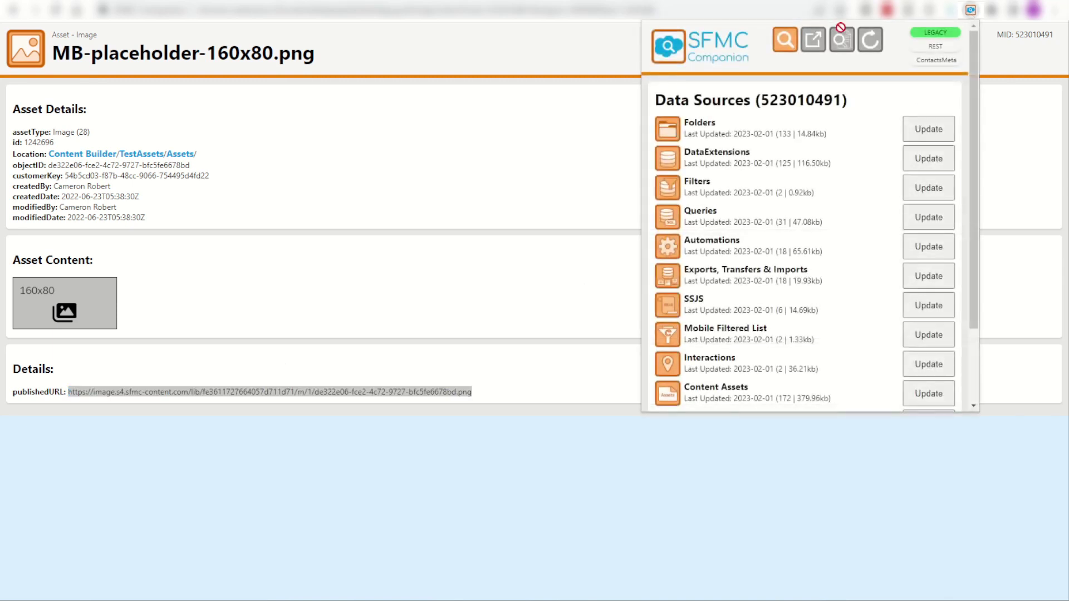
pyautogui.click(785, 45)
pyautogui.hotkey('ctrl', 'v')
pyautogui.press('Return')
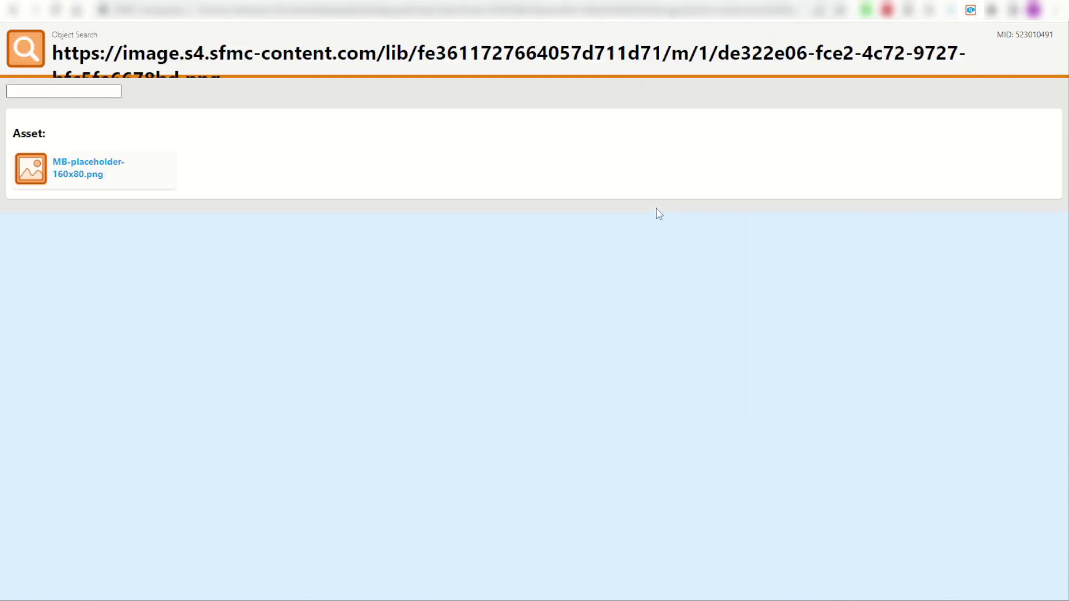
pyautogui.click(84, 177)
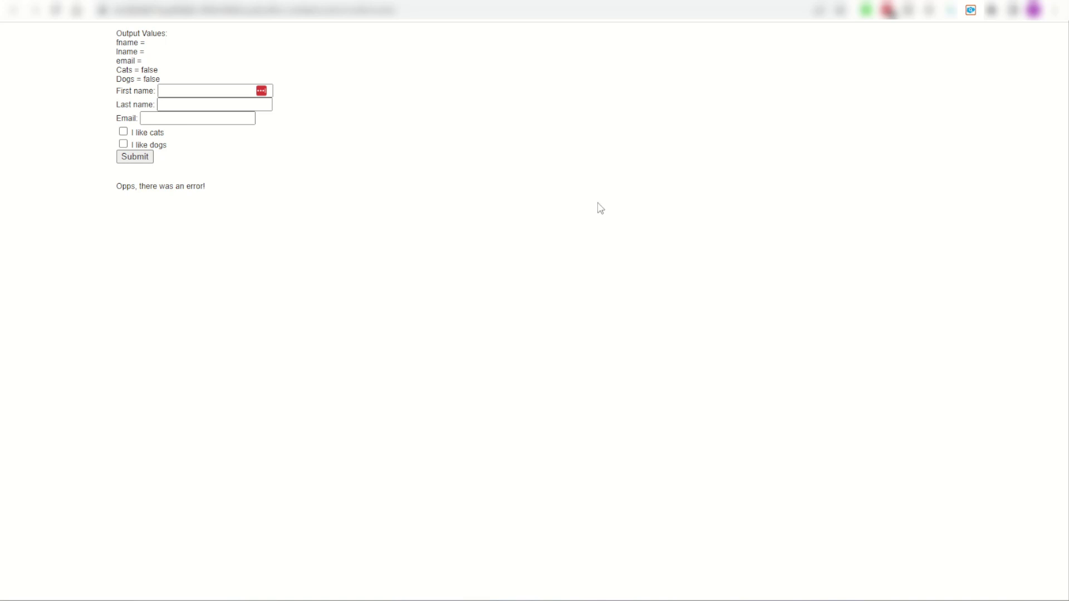
# Search SFMC Companion for the published form page's URL, open the Signup Form web page asset, and check its collection.
pyautogui.click(407, 9)
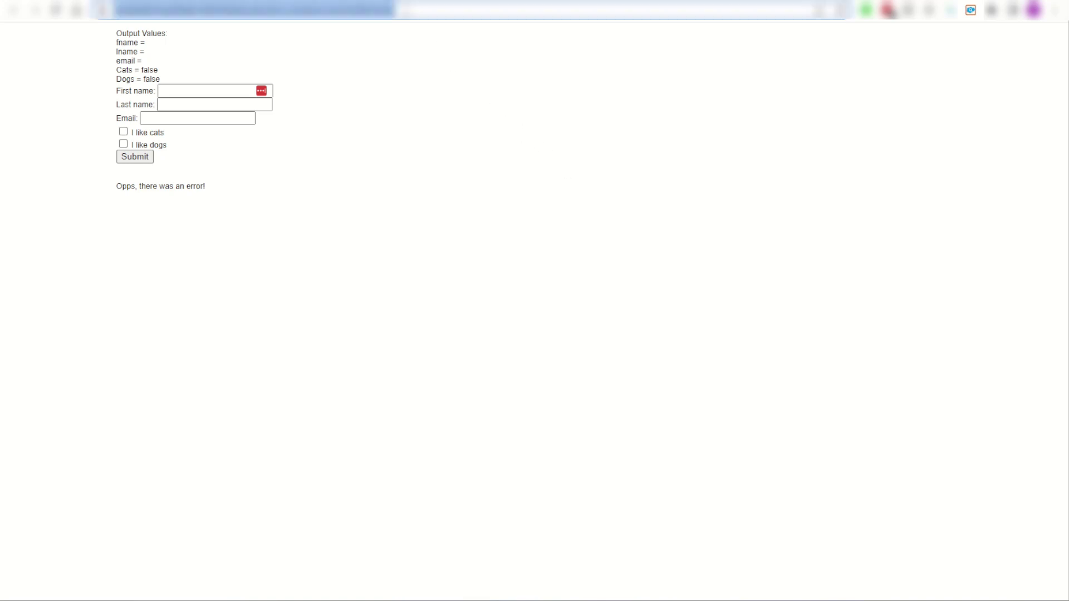
pyautogui.click(971, 9)
pyautogui.click(784, 41)
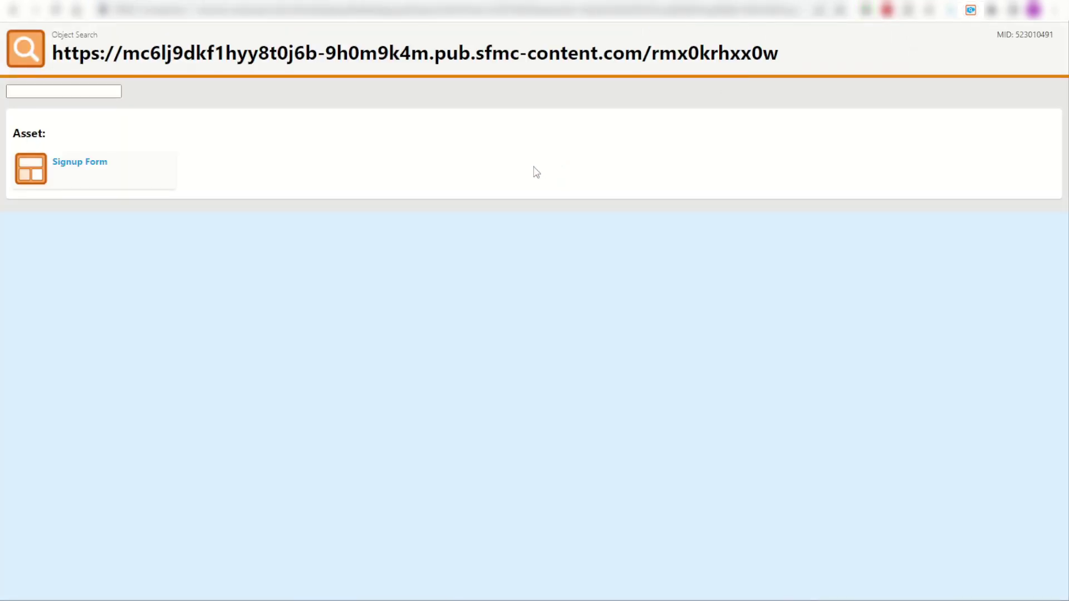
pyautogui.click(68, 165)
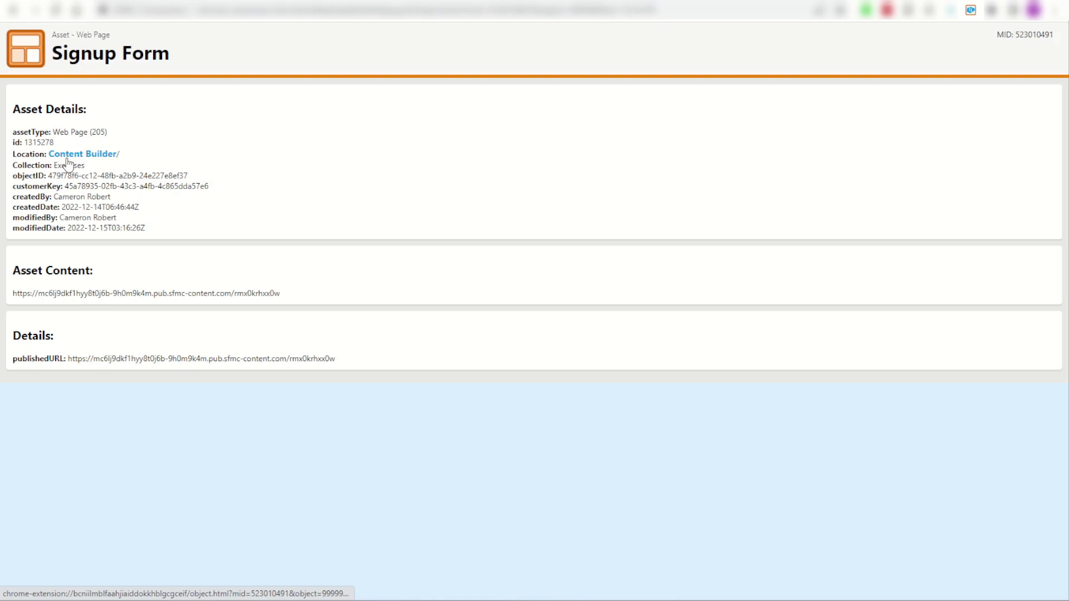
pyautogui.doubleClick(77, 166)
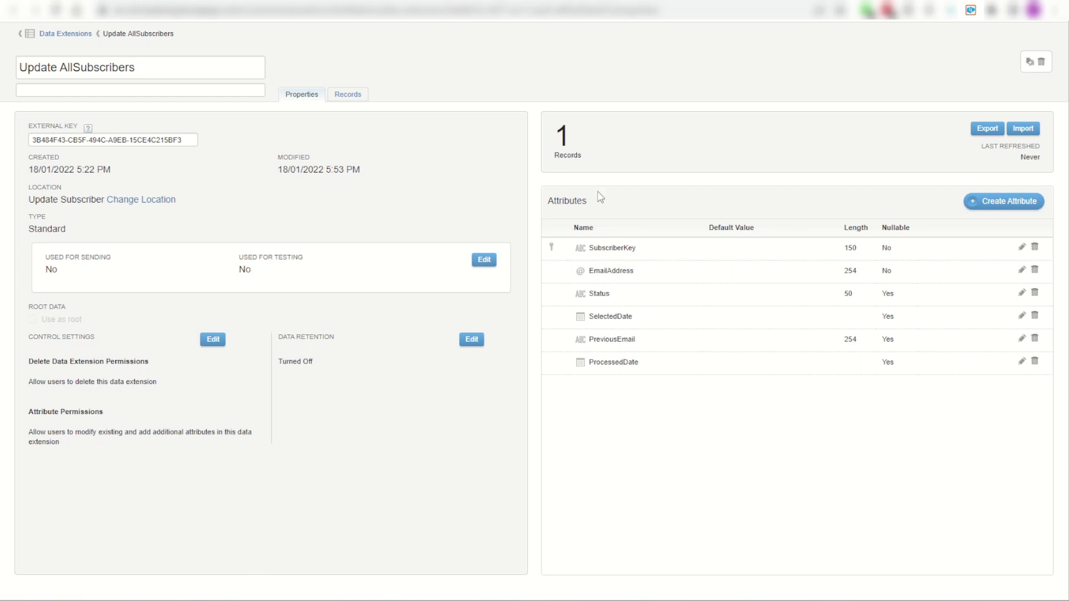
# Switch to SFMC Companion's details of the Update AllSubscribers data extension.
pyautogui.hotkey('ctrl', 'Tab')
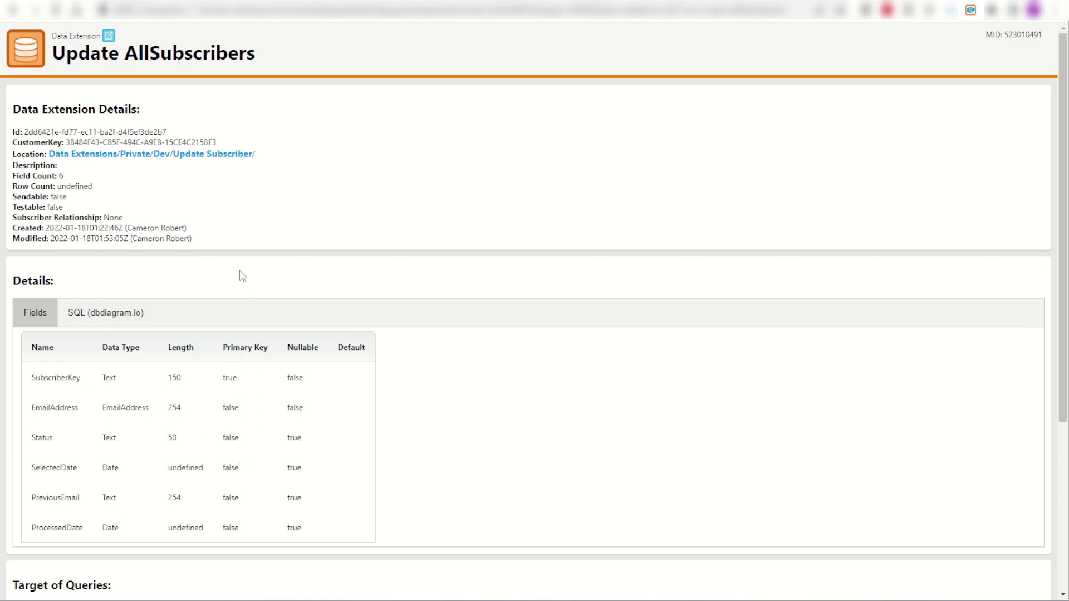
# Trace the Update AllSubscribers data extension to the query that targets it, review the query text, and open the referenced Contact_Salesforce data extension.
pyautogui.scroll(-5, 266, 204)
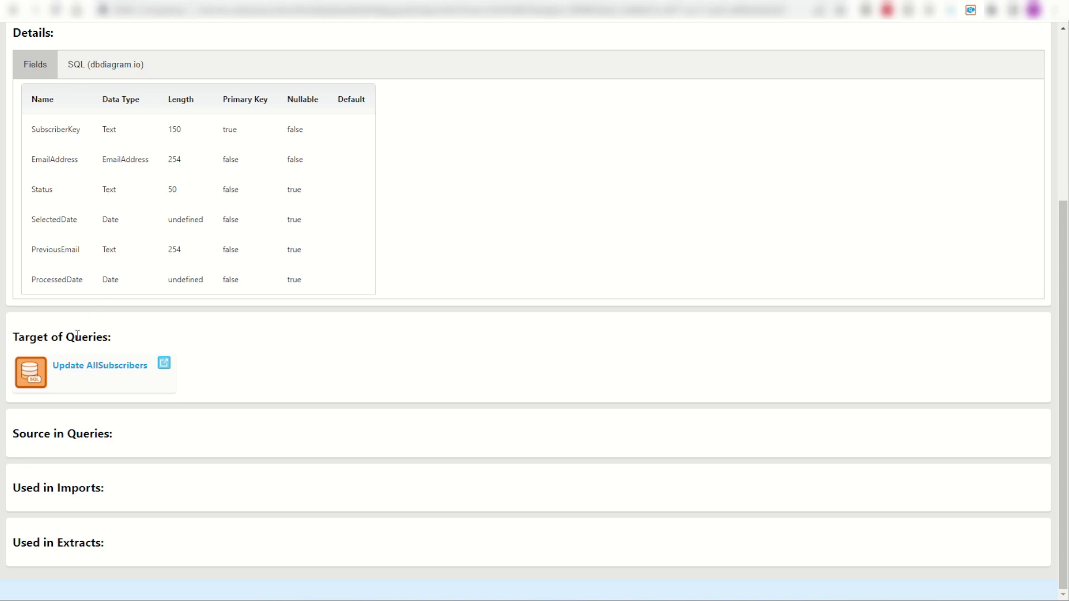
pyautogui.click(125, 371)
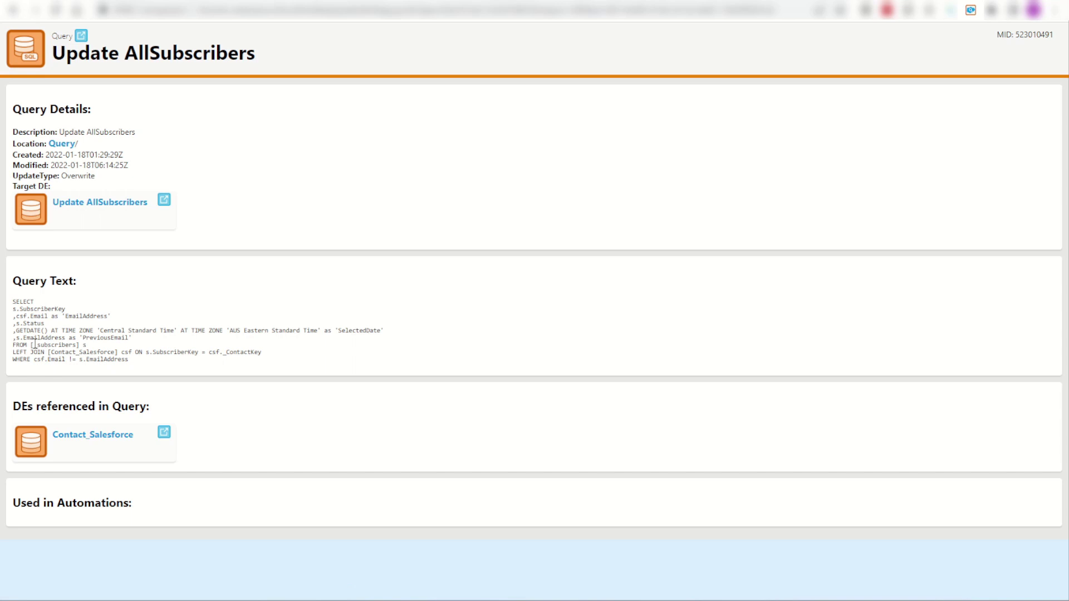
pyautogui.moveTo(35, 345); pyautogui.dragTo(77, 345)
pyautogui.click(102, 436)
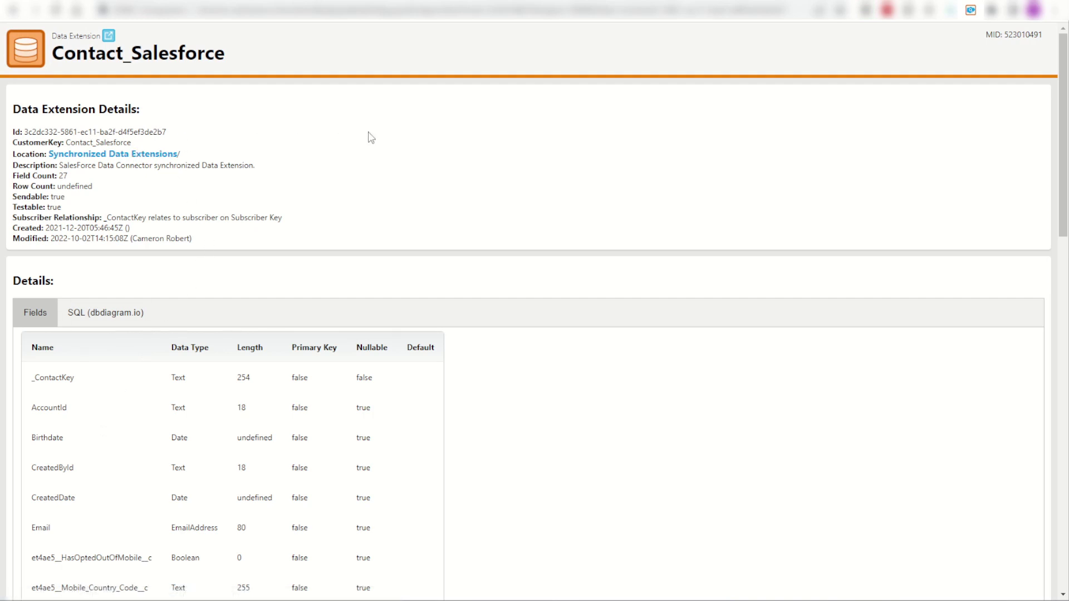
pyautogui.hotkey('alt', 'Left')
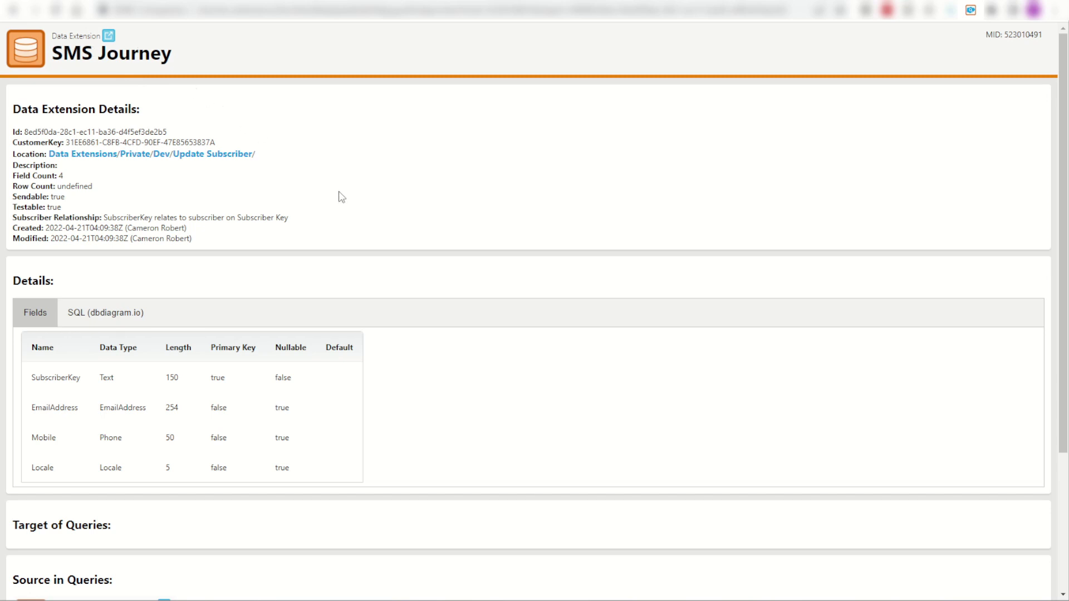
# Open the query that uses the SMS Journey data extension as its source, and follow it to its target data extension, MobileConnect Marketing Optin.
pyautogui.scroll(-3, 340, 195)
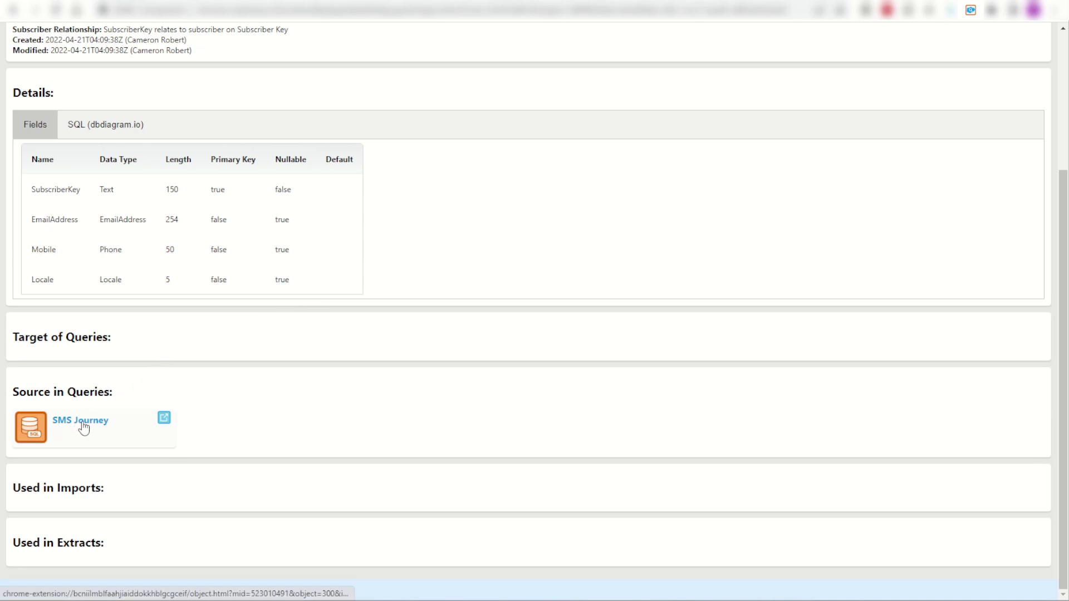
pyautogui.click(84, 426)
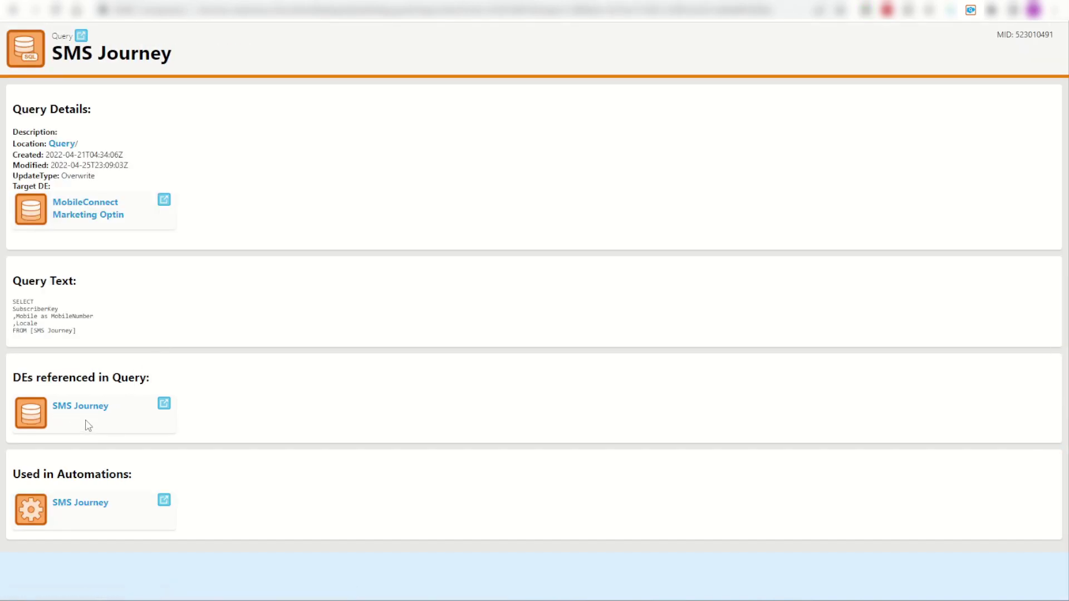
pyautogui.moveTo(34, 331); pyautogui.dragTo(73, 331)
pyautogui.click(98, 216)
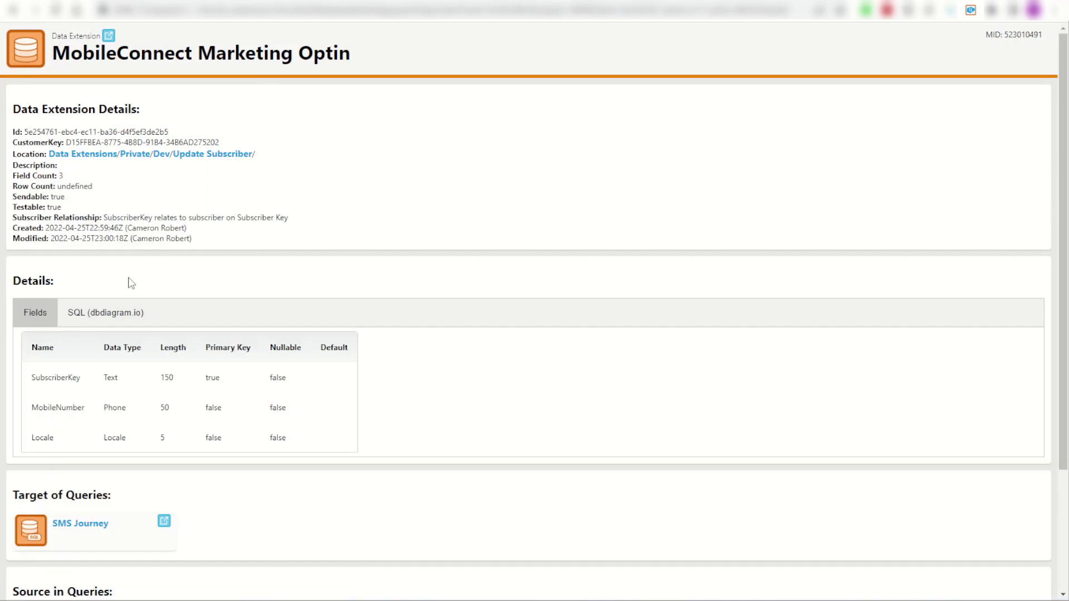
# Check the fields of MobileConnect Marketing Optin, and follow its SMS Journey query back to the source SMS Journey data extension.
pyautogui.moveTo(34, 378); pyautogui.dragTo(91, 439)
pyautogui.doubleClick(118, 439)
pyautogui.keyDown('shift'); pyautogui.click(51, 378); pyautogui.keyUp('shift')
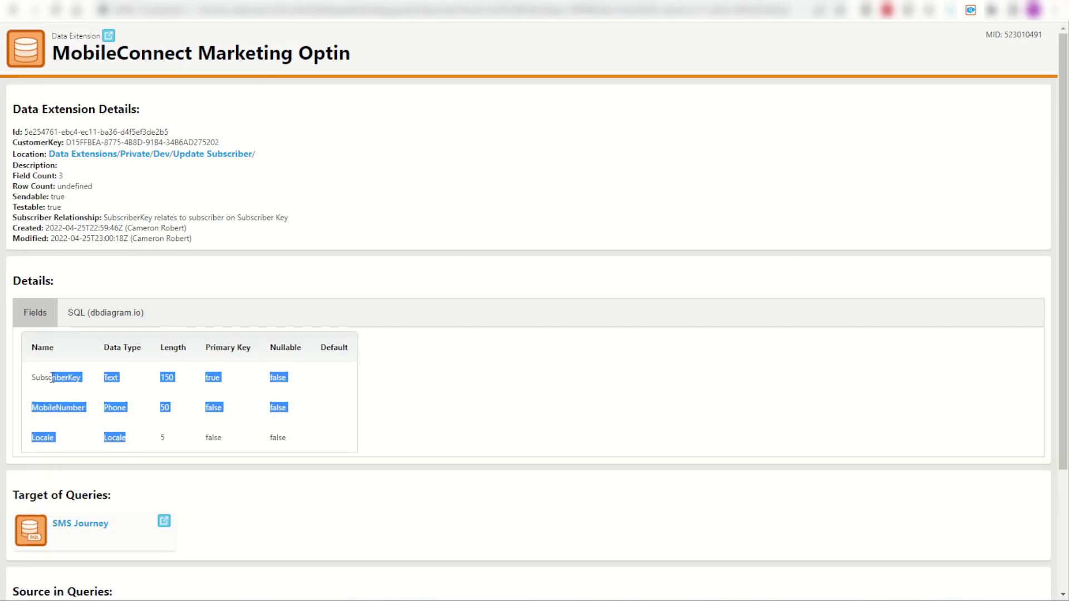
pyautogui.click(94, 522)
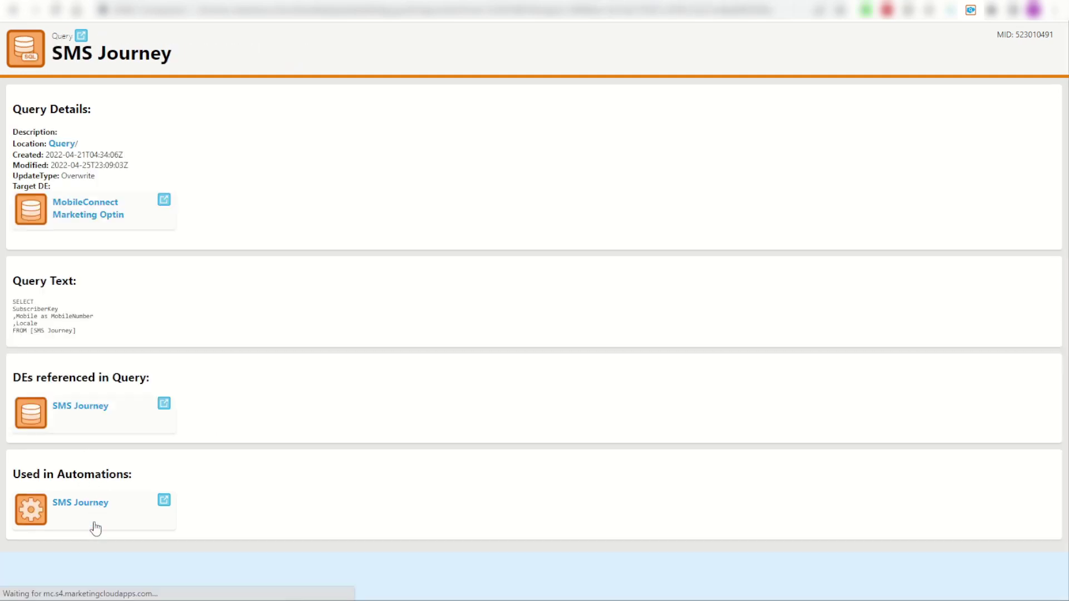
pyautogui.click(84, 408)
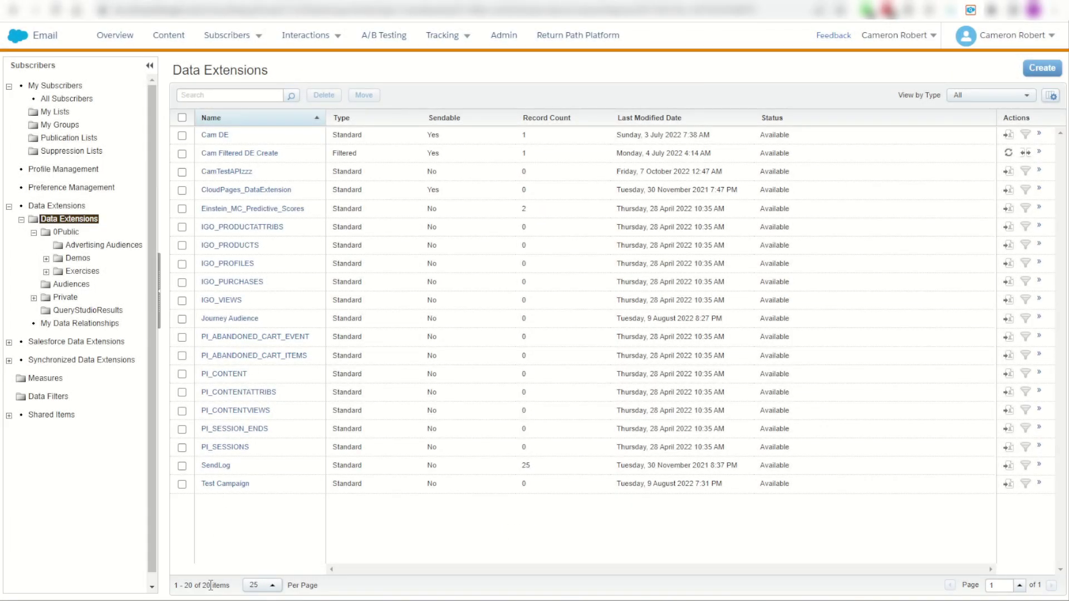
# Search SFMC Companion for the Data Extensions heading of Email Studio's list, open the matching Data Extensions folder, and check its item count.
pyautogui.moveTo(189, 70); pyautogui.dragTo(224, 70)
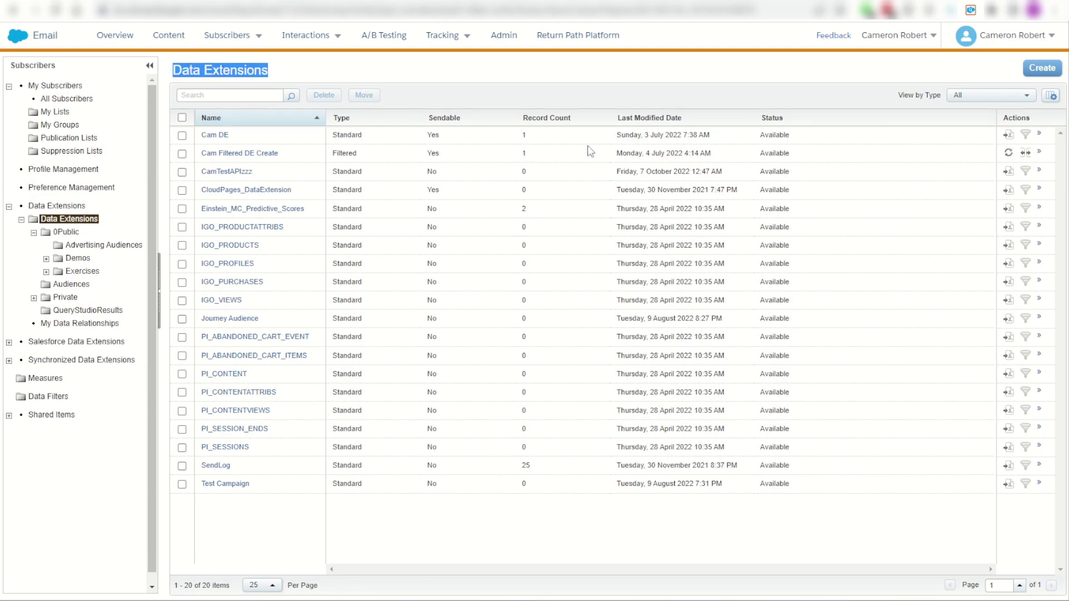
pyautogui.click(970, 10)
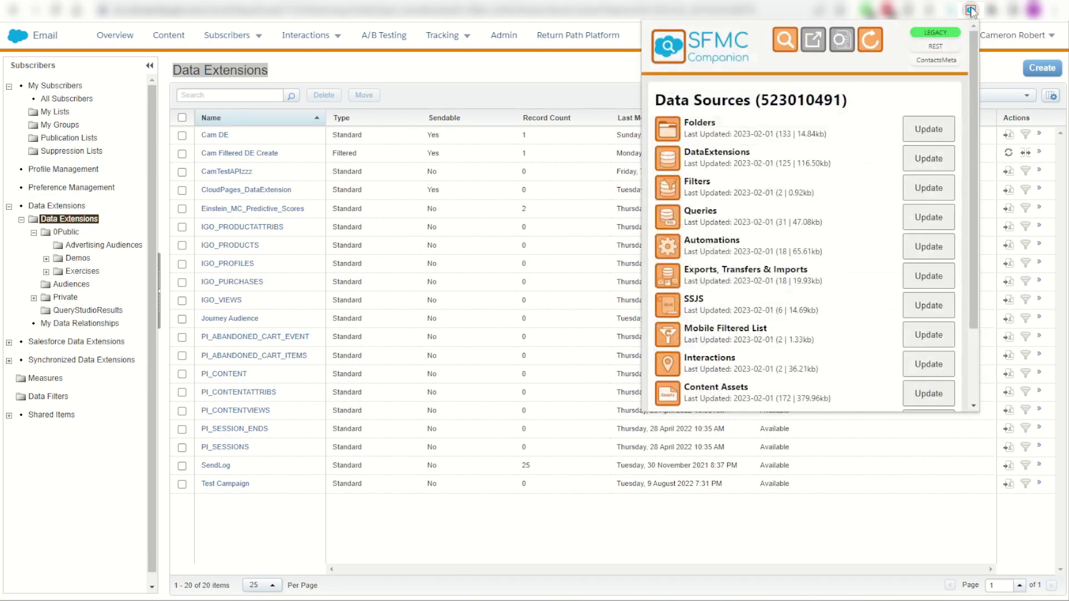
pyautogui.click(778, 49)
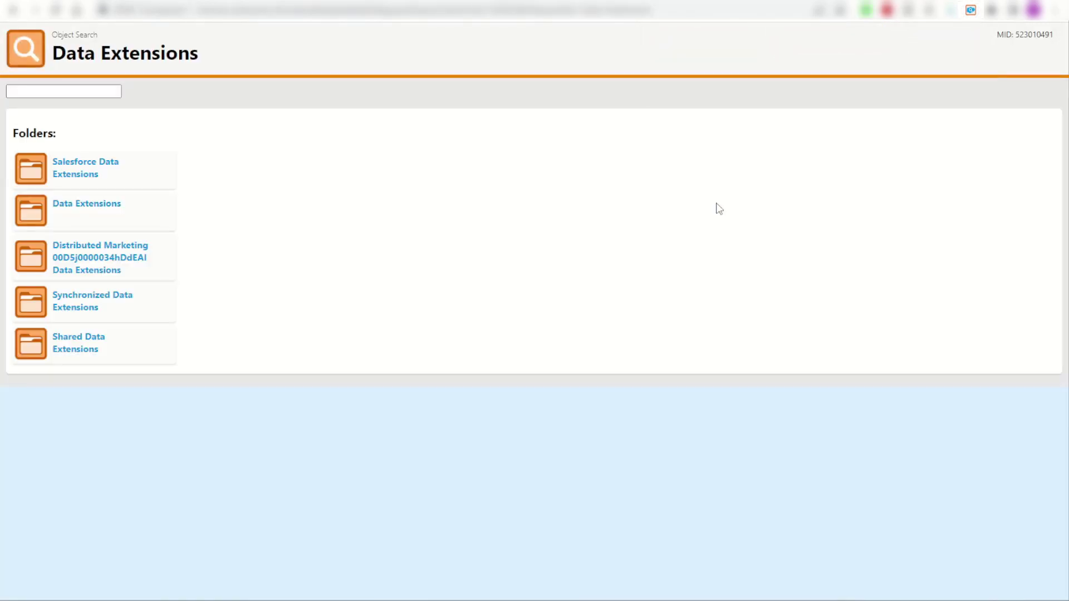
pyautogui.click(107, 209)
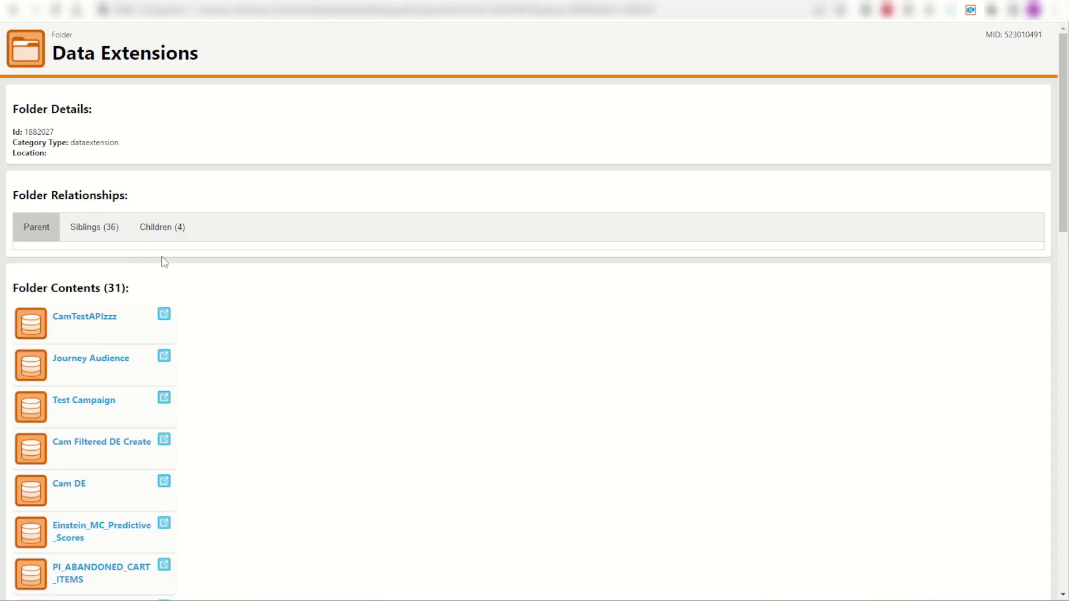
pyautogui.moveTo(108, 288); pyautogui.dragTo(122, 288)
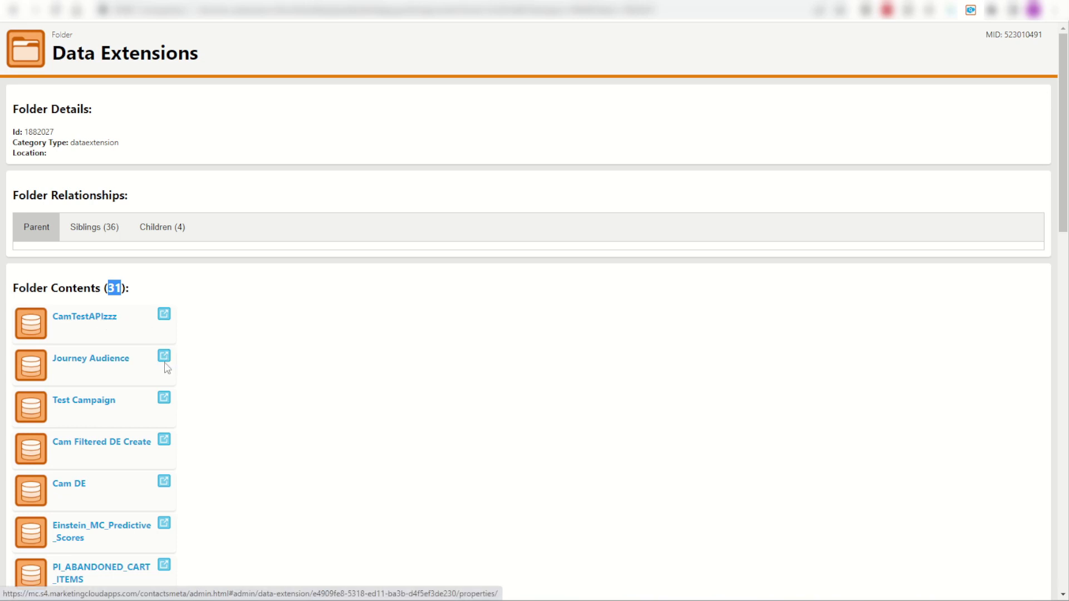
# Compare the Journey Audience and CamTestAPIzzz entries in Email Studio's data extension list with the folder contents in SFMC Companion.
pyautogui.hotkey('ctrl', 'Tab')
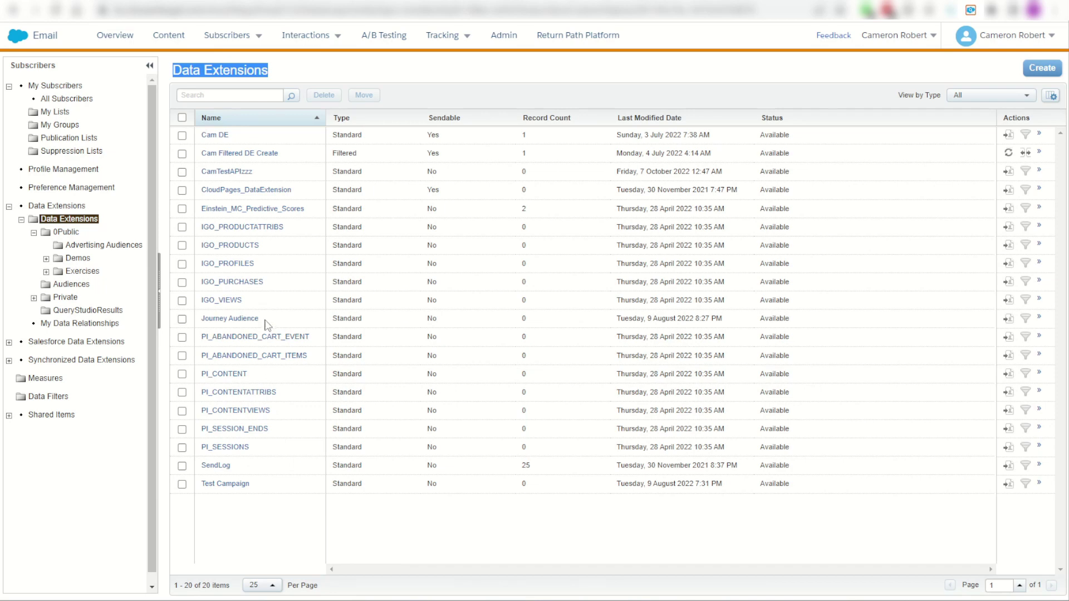
pyautogui.moveTo(269, 324); pyautogui.dragTo(207, 323)
pyautogui.click(272, 176)
pyautogui.moveTo(272, 176); pyautogui.dragTo(204, 176)
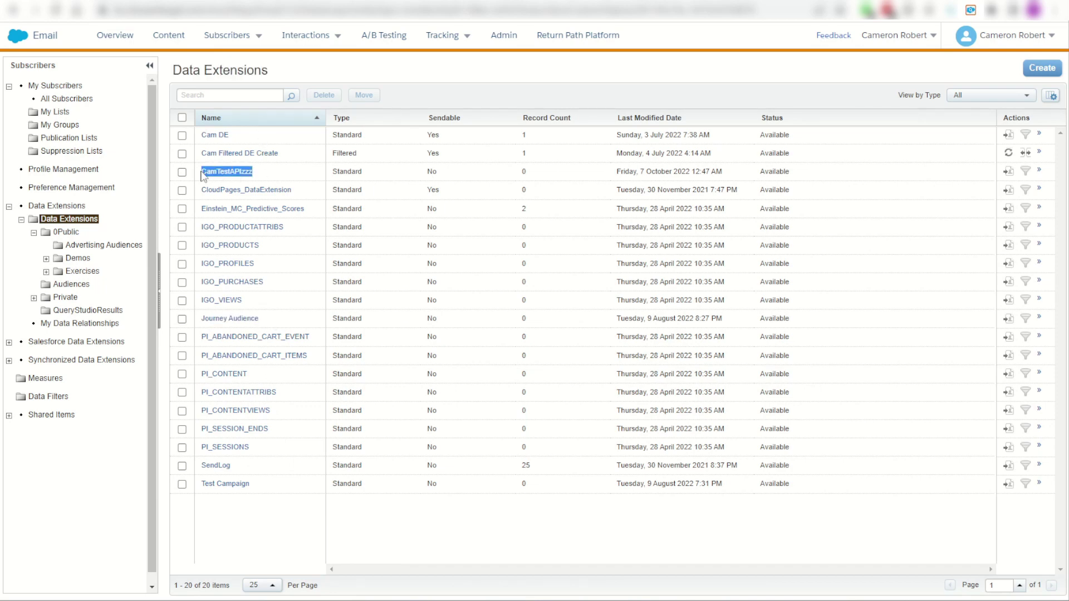
pyautogui.hotkey('ctrl', 'Tab')
pyautogui.click(270, 386)
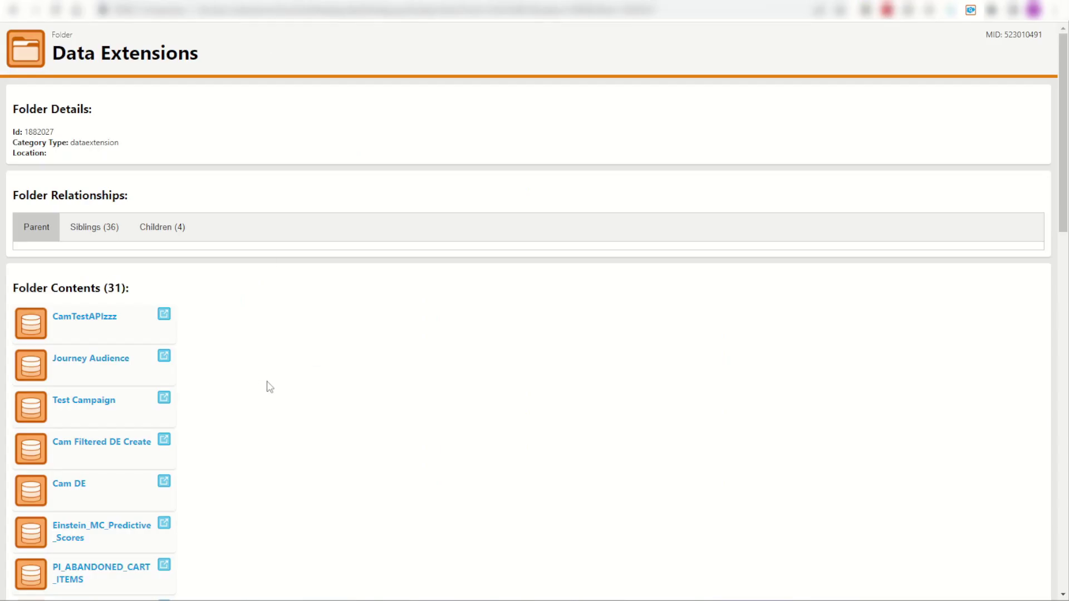
# Open the _MobileAddress data extension from the Data Extensions folder contents, and examine its fields and the queries using it.
pyautogui.scroll(-9, 239, 405)
pyautogui.scroll(-8, 242, 405)
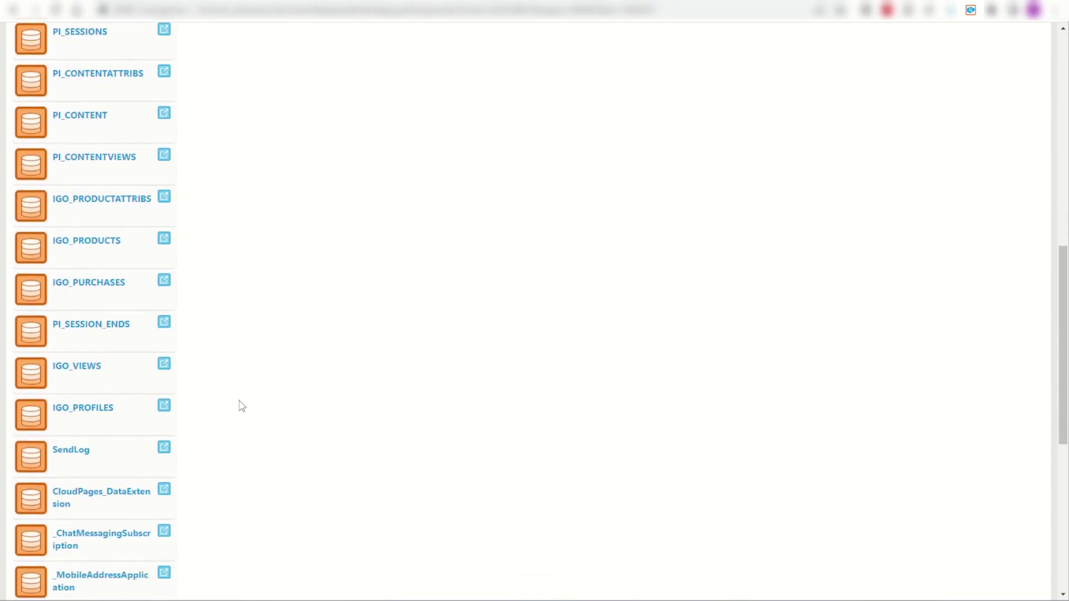
pyautogui.scroll(-1, 232, 398)
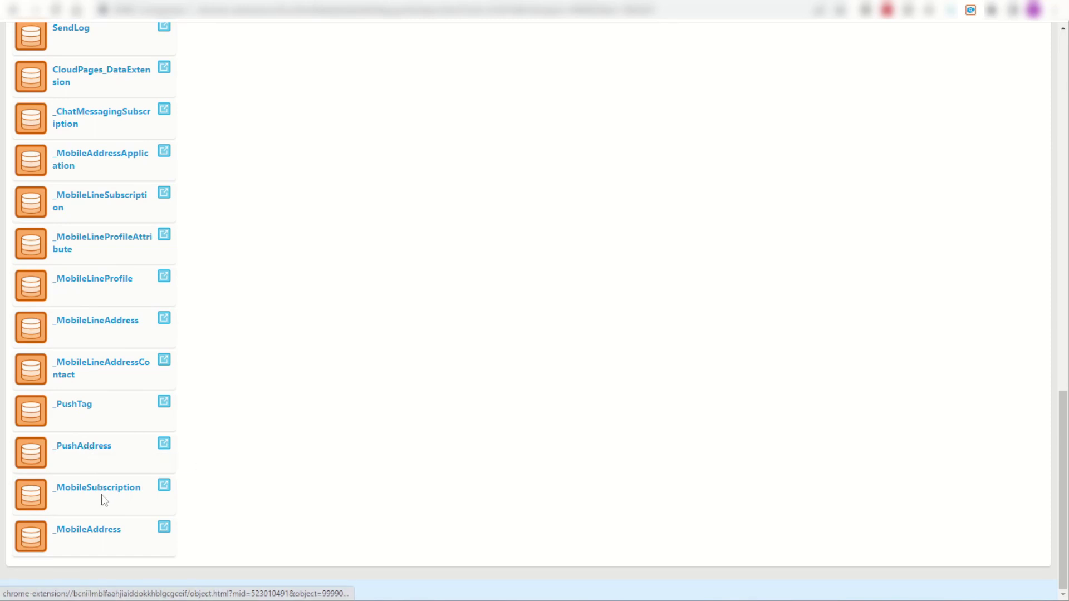
pyautogui.click(102, 537)
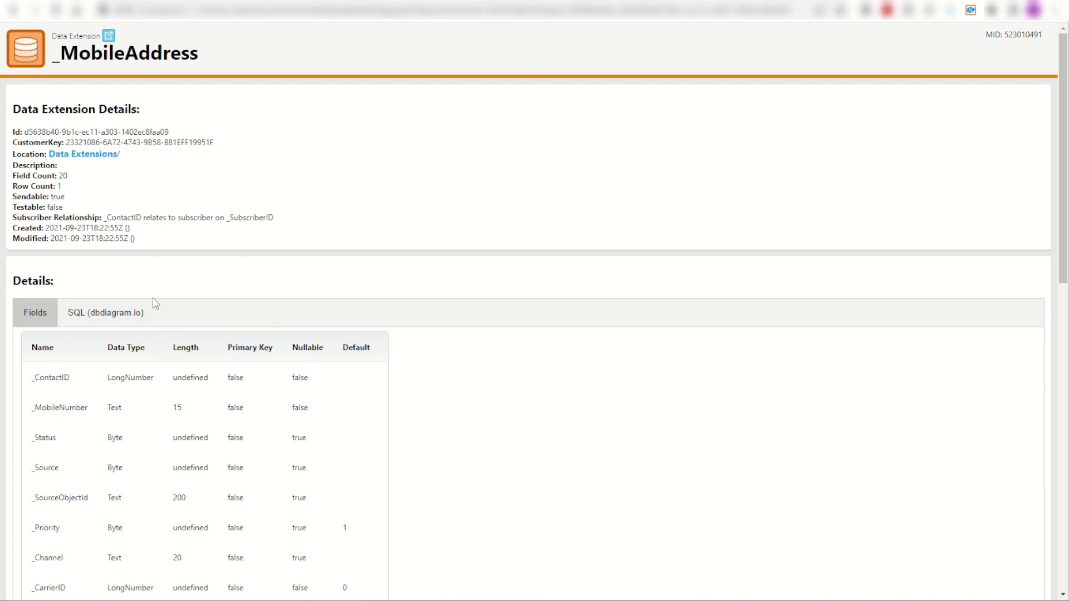
pyautogui.scroll(-5, 110, 363)
pyautogui.scroll(-4, 110, 363)
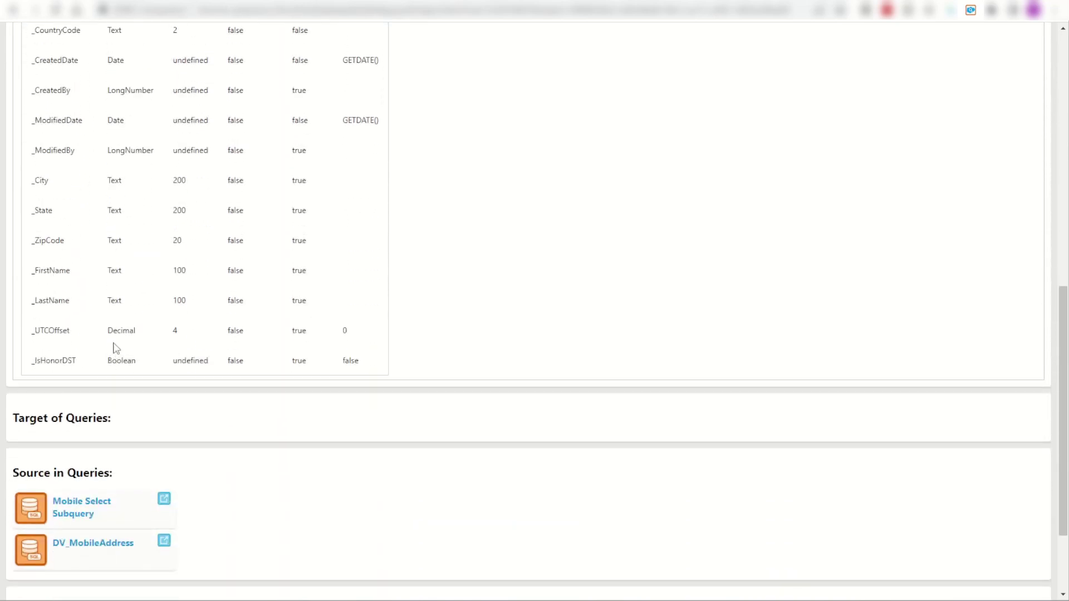
pyautogui.scroll(-2, 115, 348)
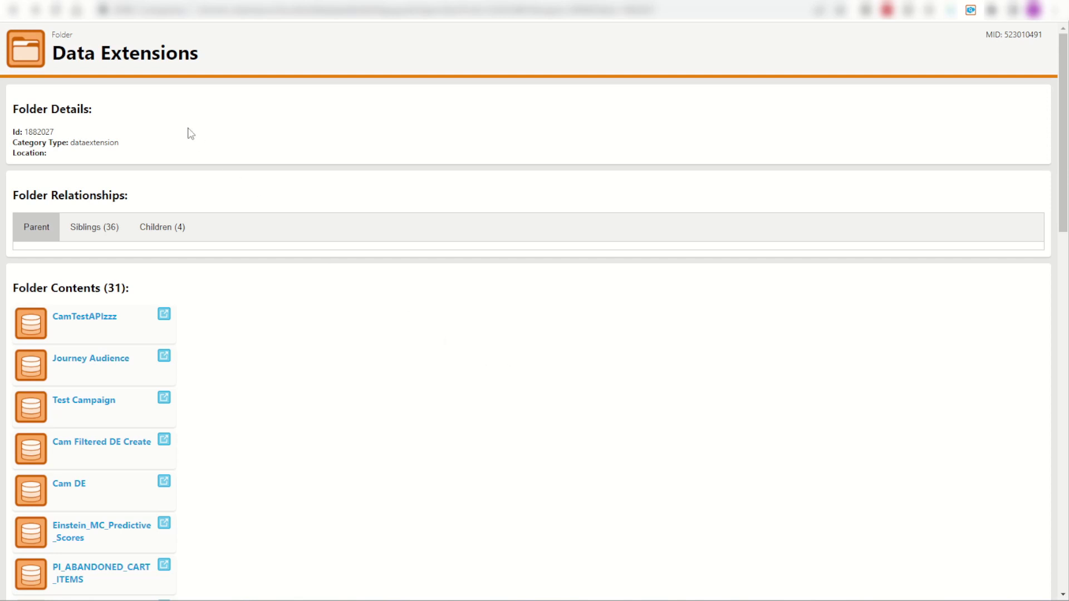
# Browse the sibling folders of the Data Extensions folder and open the my automations folder.
pyautogui.click(95, 228)
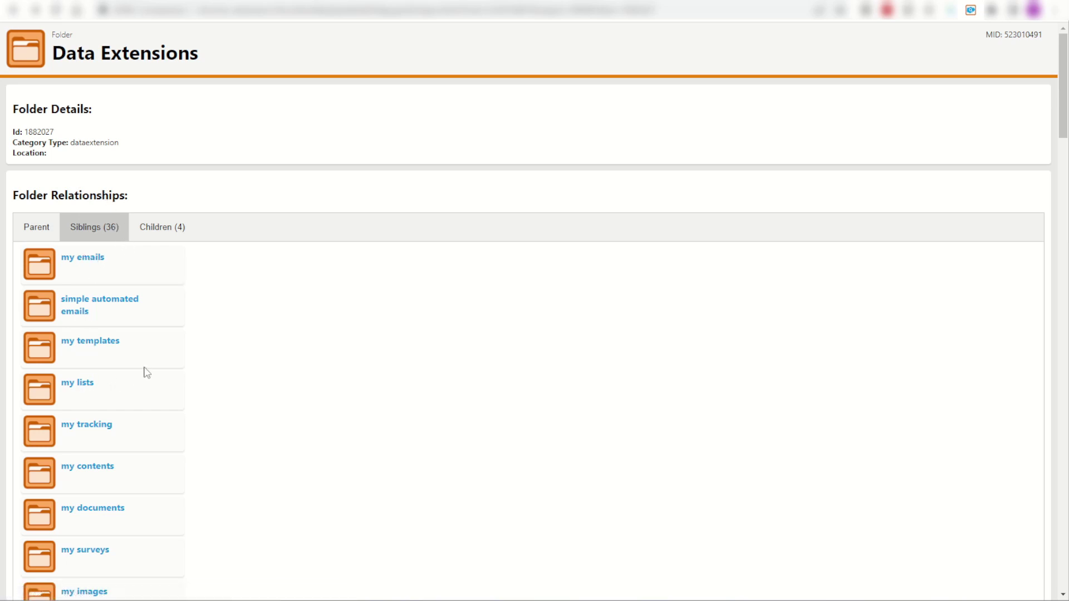
pyautogui.scroll(-7, 145, 371)
pyautogui.scroll(-5, 147, 372)
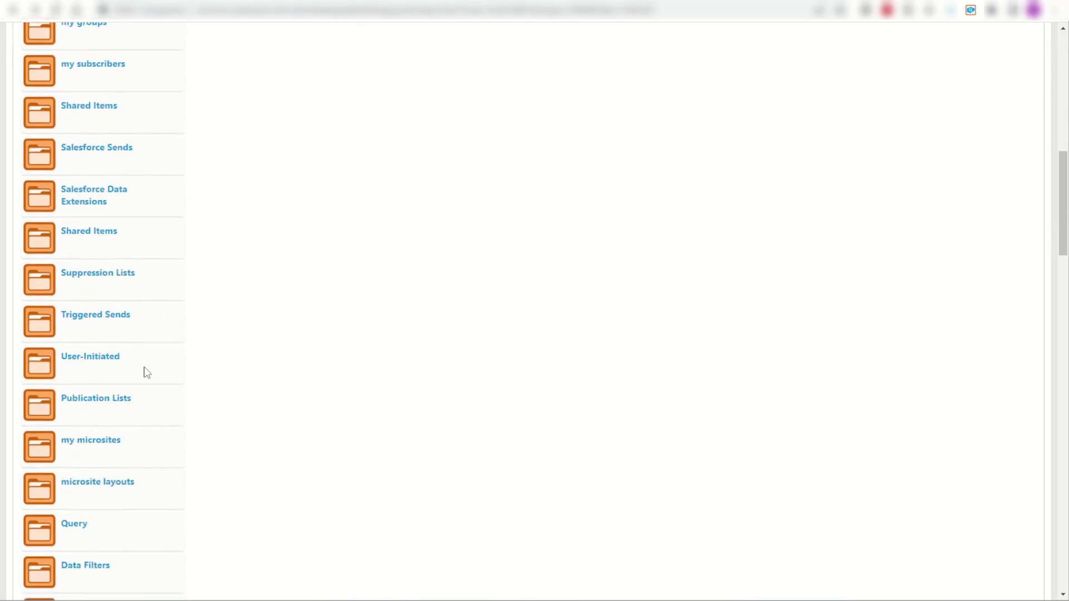
pyautogui.scroll(-4, 146, 372)
pyautogui.scroll(-4, 147, 373)
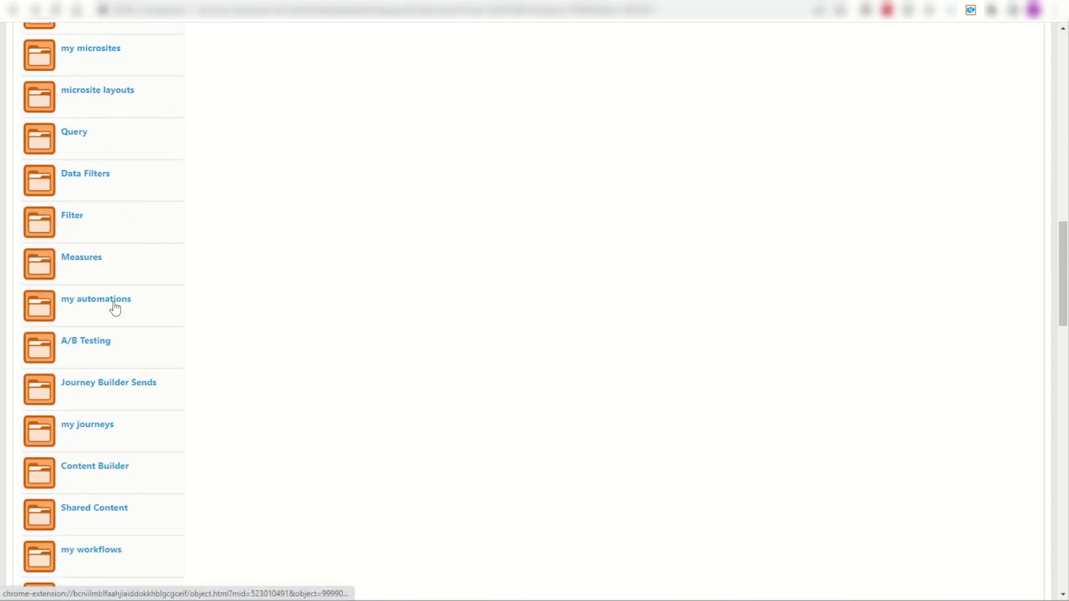
pyautogui.click(115, 306)
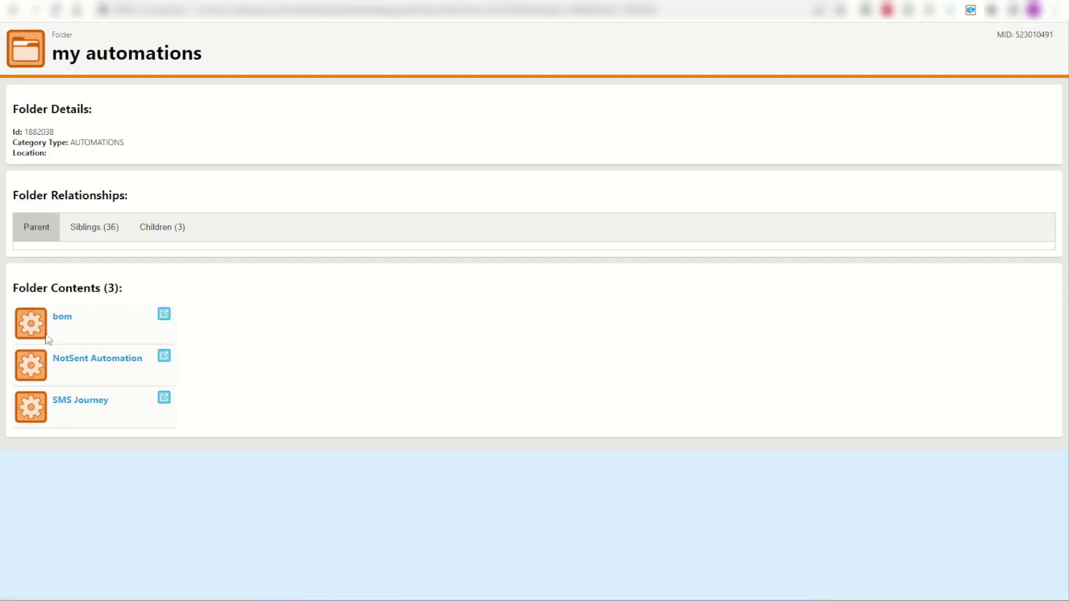
# List the child folders of my automations and open the Public folder to view its automations.
pyautogui.click(161, 230)
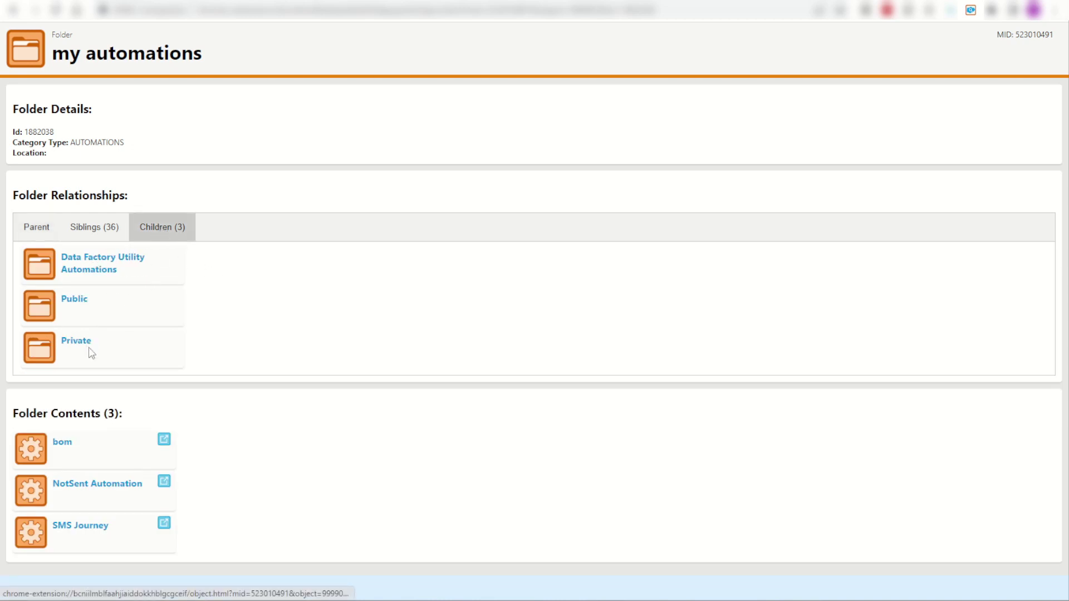
pyautogui.click(83, 305)
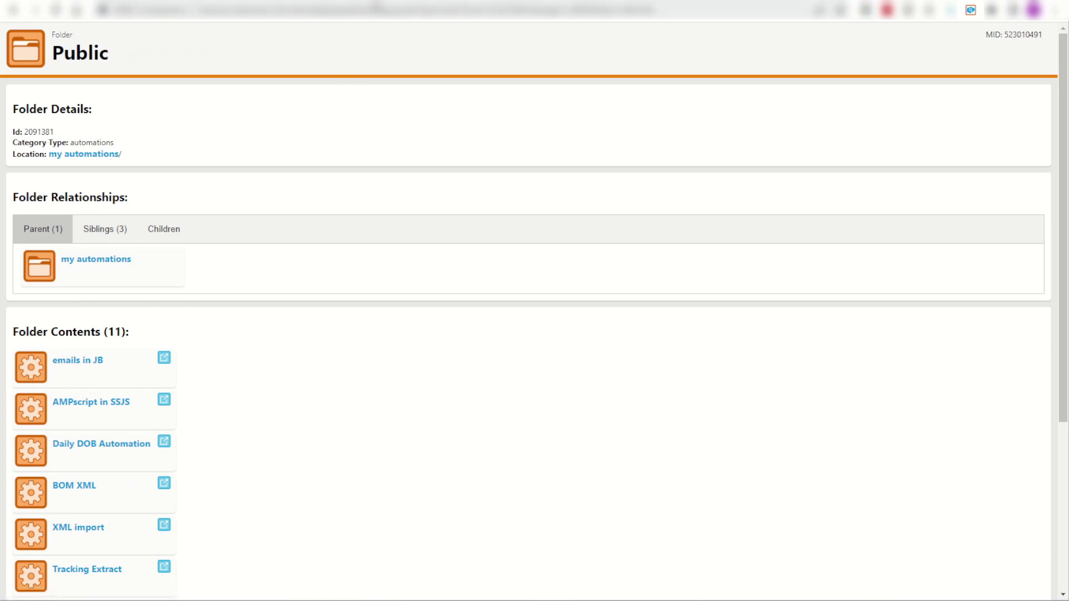
pyautogui.click(376, 1)
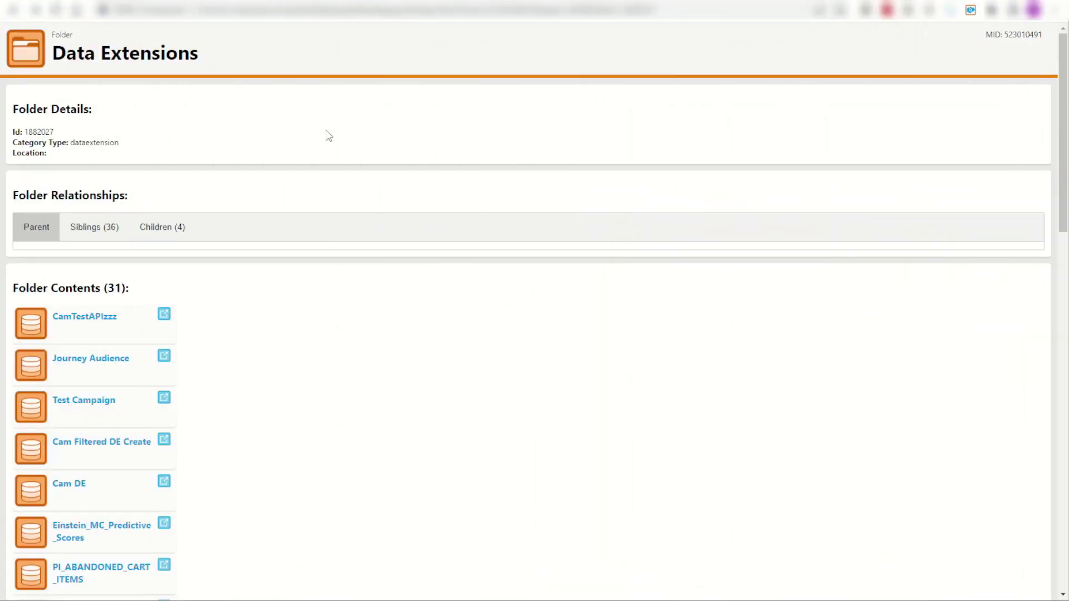
# List the Data Extensions folder's siblings again and open the Content Builder folder.
pyautogui.click(88, 232)
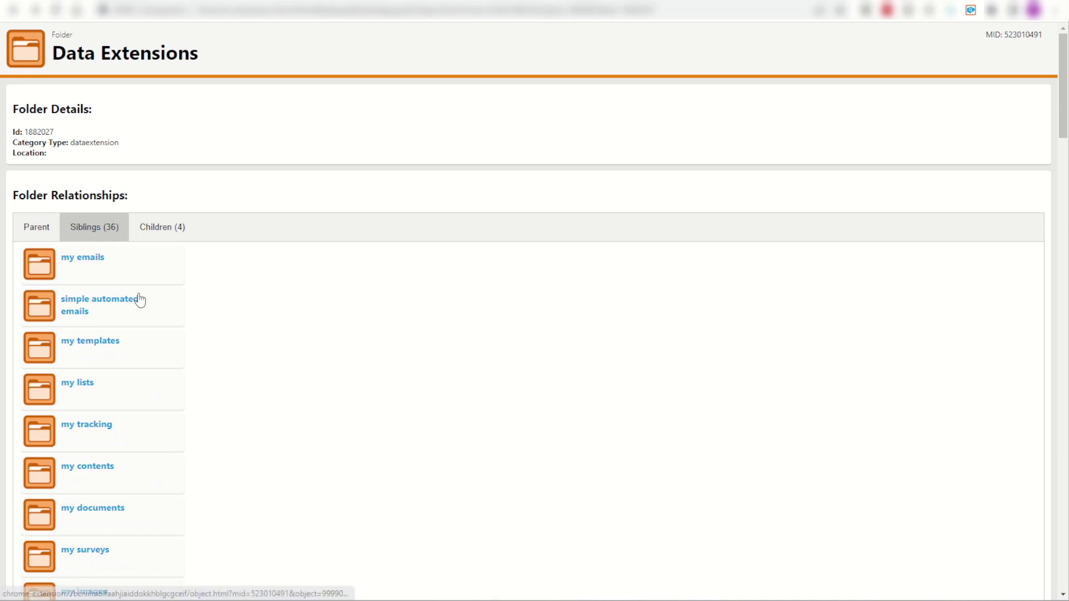
pyautogui.scroll(-8, 150, 312)
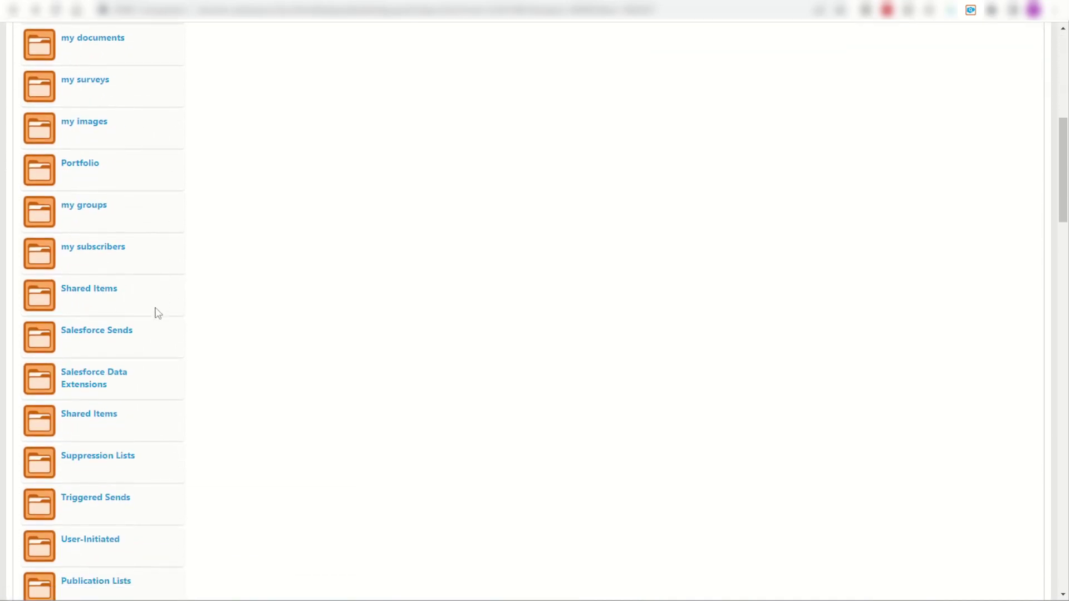
pyautogui.scroll(-11, 158, 313)
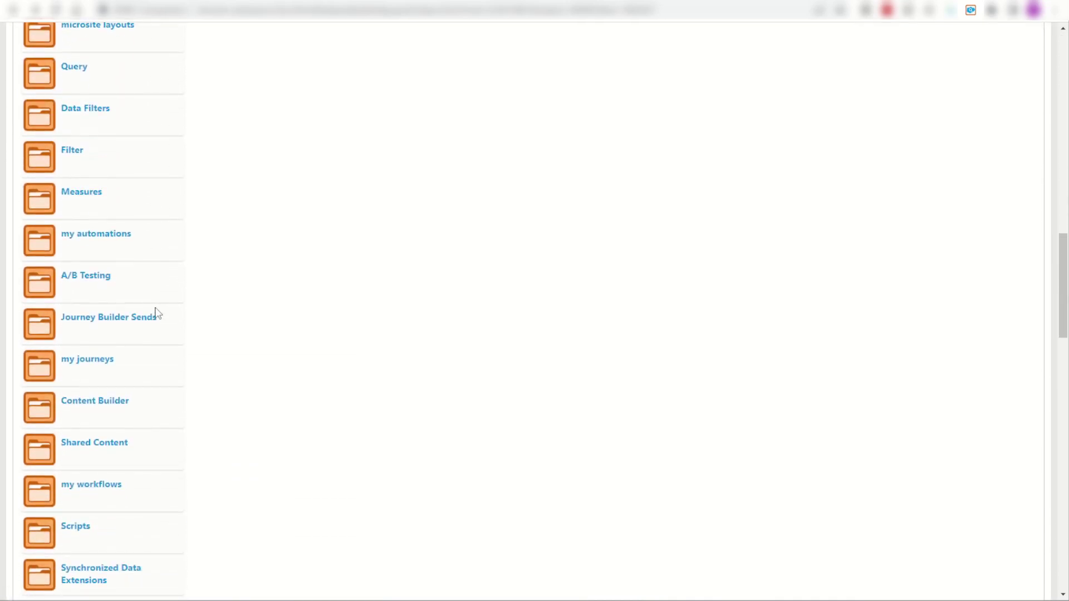
pyautogui.click(113, 400)
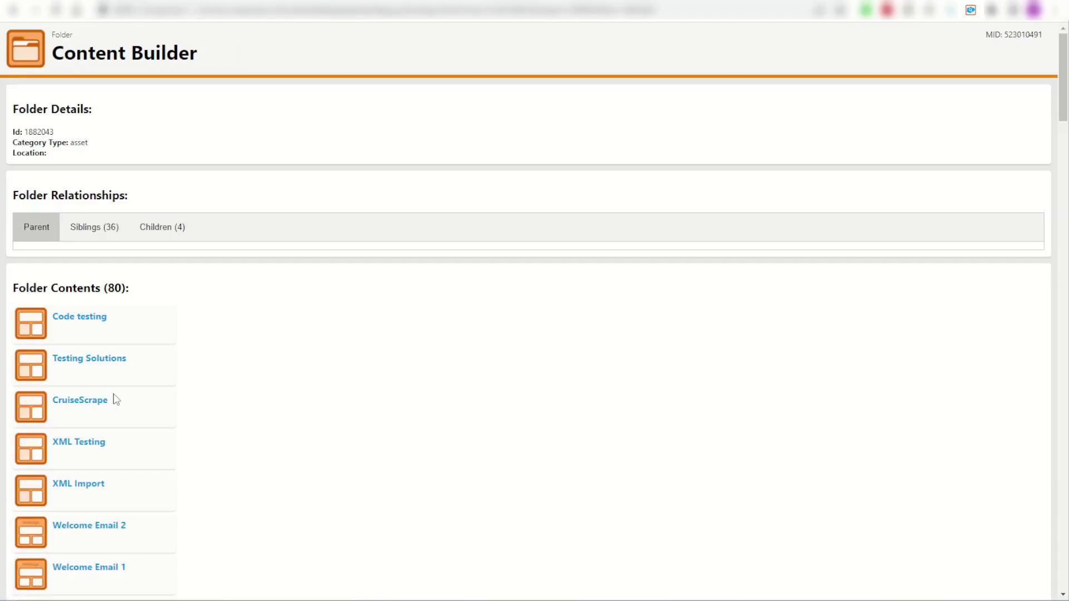
# Open the Code Snippets child folder of Content Builder, review its content blocks, and close the folder page.
pyautogui.click(171, 236)
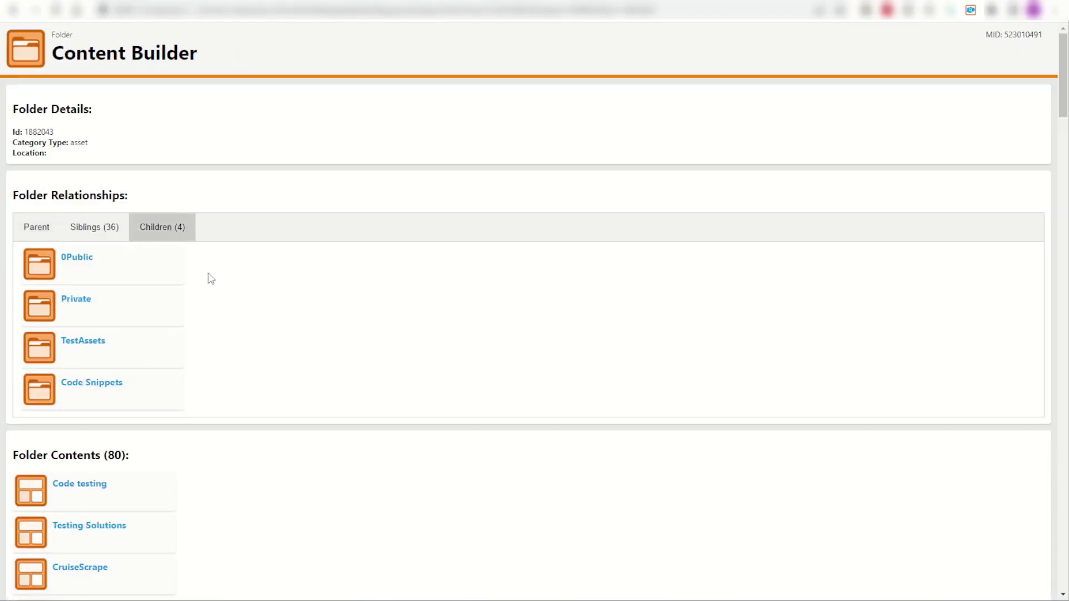
pyautogui.click(105, 383)
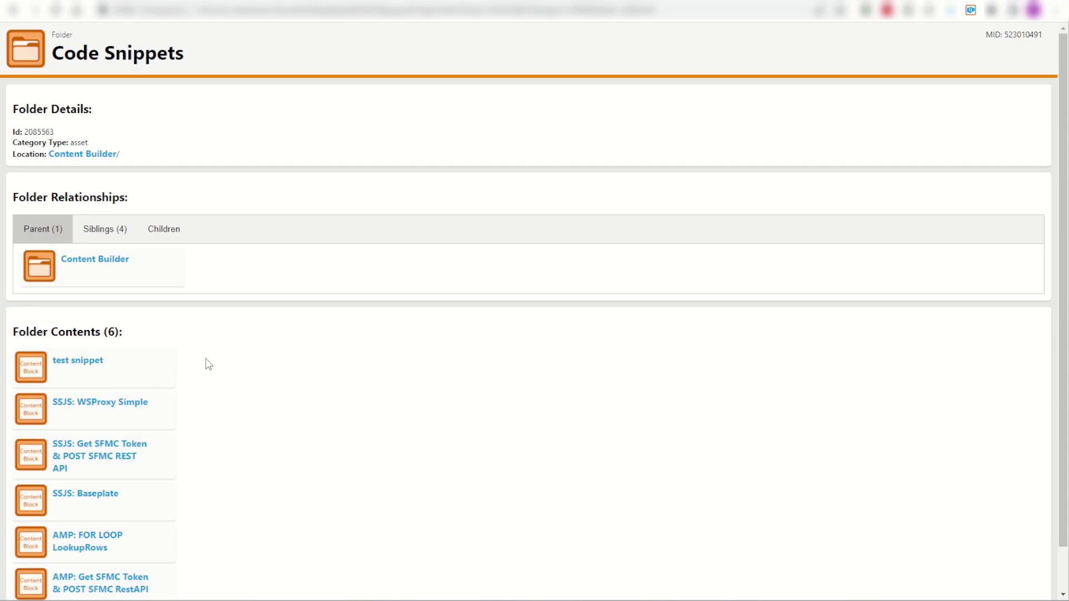
pyautogui.scroll(-1, 124, 335)
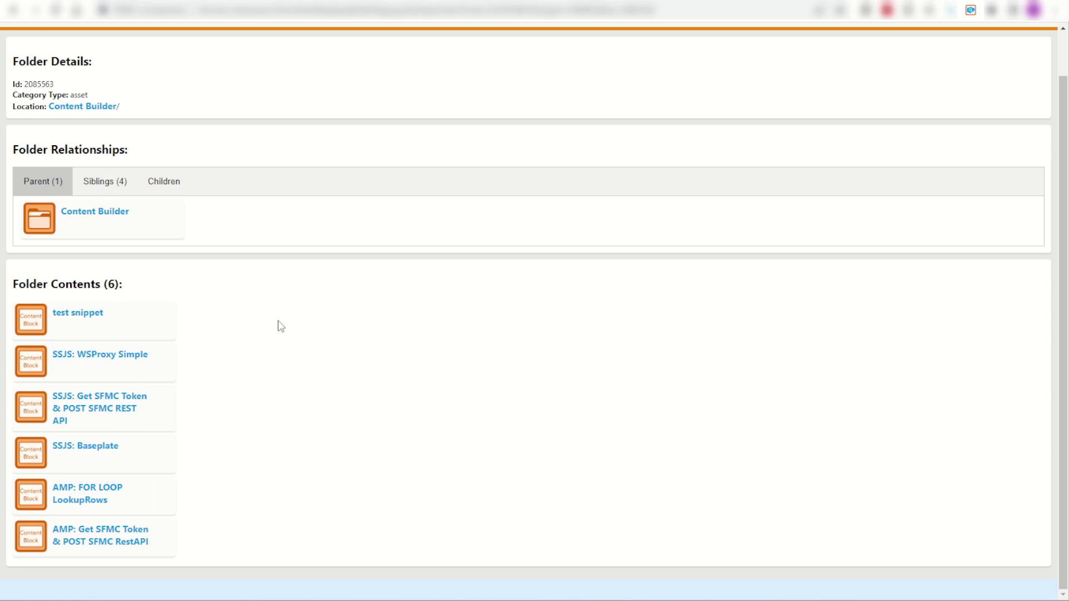
pyautogui.hotkey('ctrl', 'w')
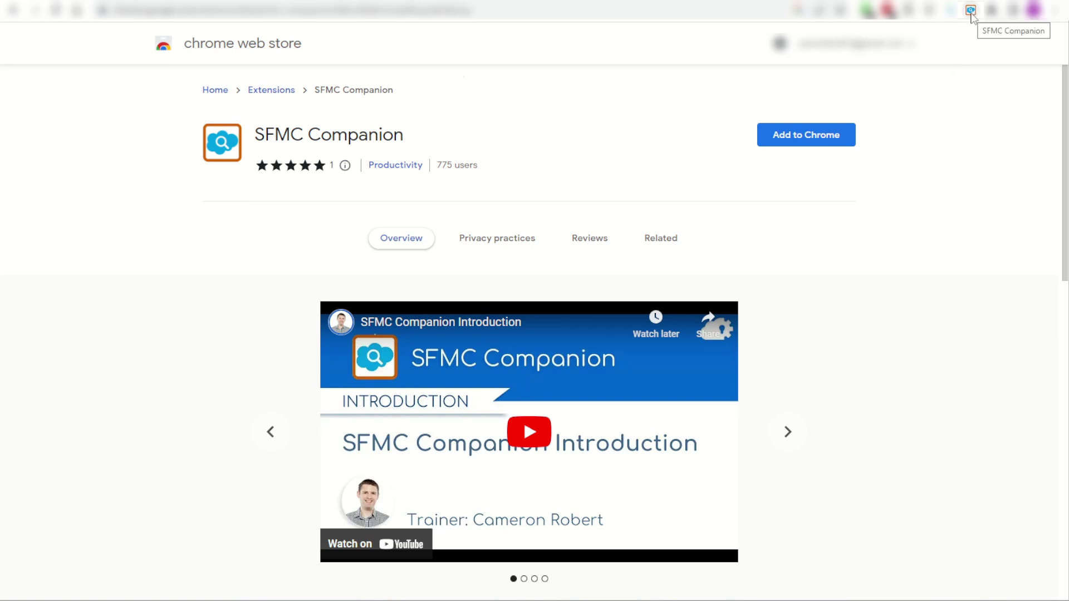
# Open the SFMC Companion extension's options page with its description, usage guide and change notes.
pyautogui.rightClick(970, 14)
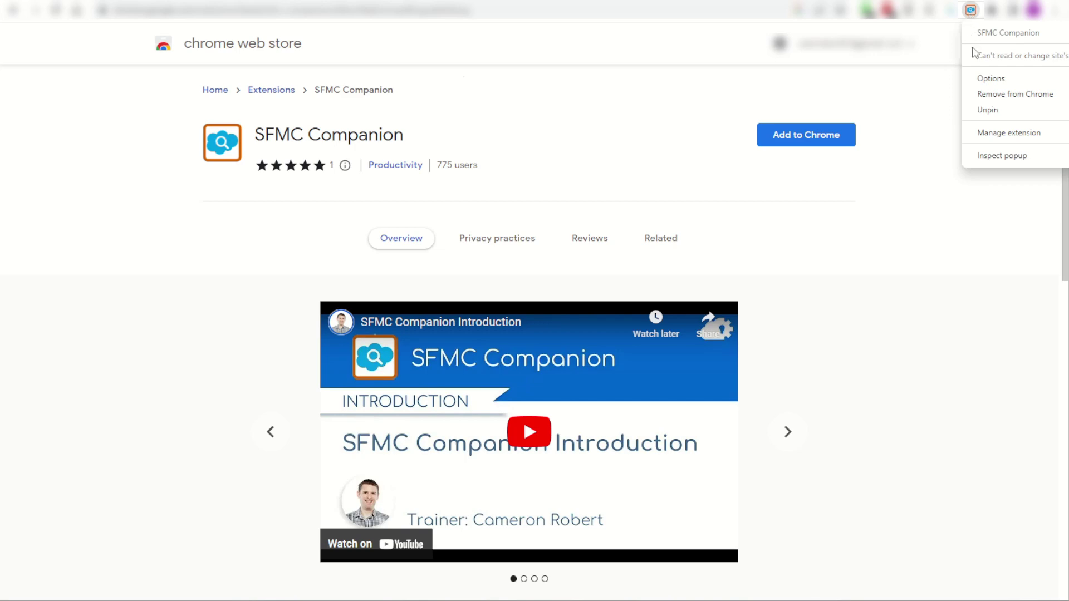
pyautogui.click(981, 79)
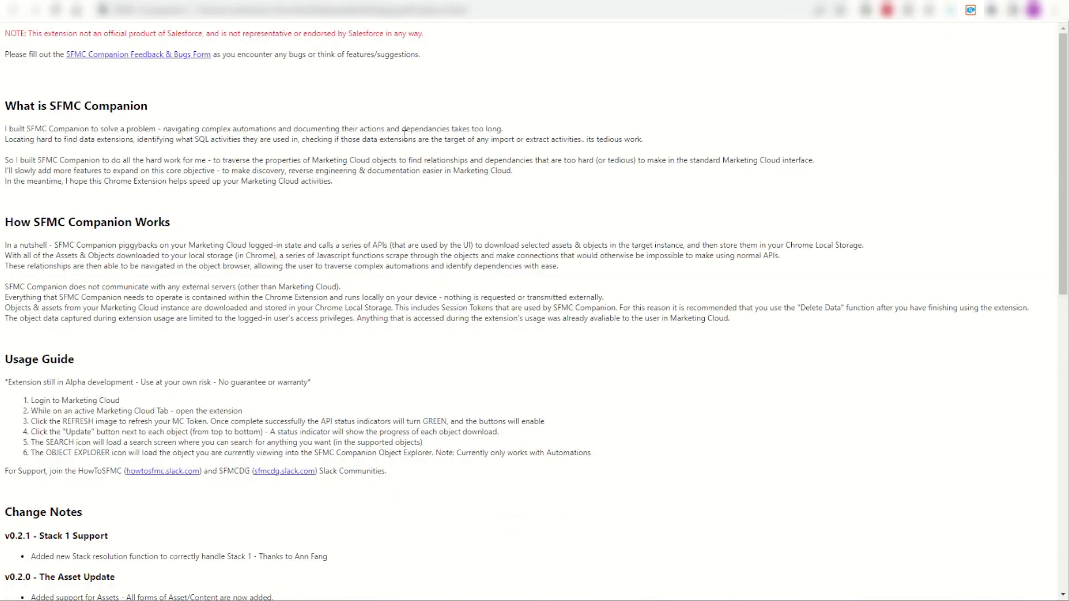